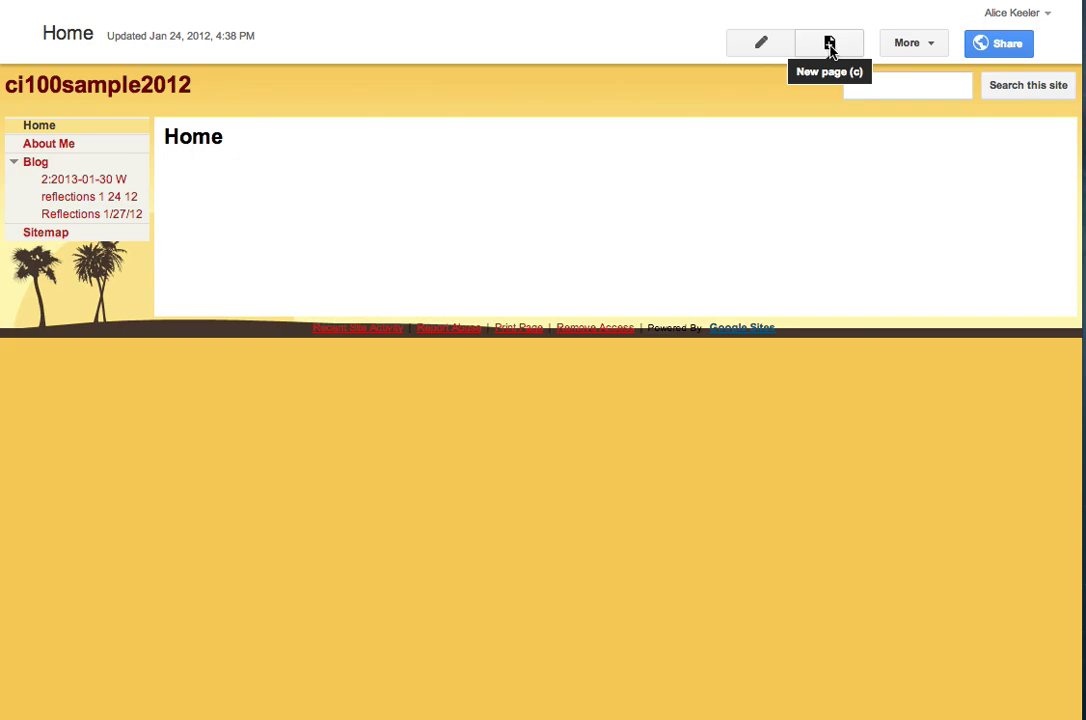
# Create a top-level web page named "Virtual Trip" in the ci100sample2012 site
pyautogui.click(830, 46)
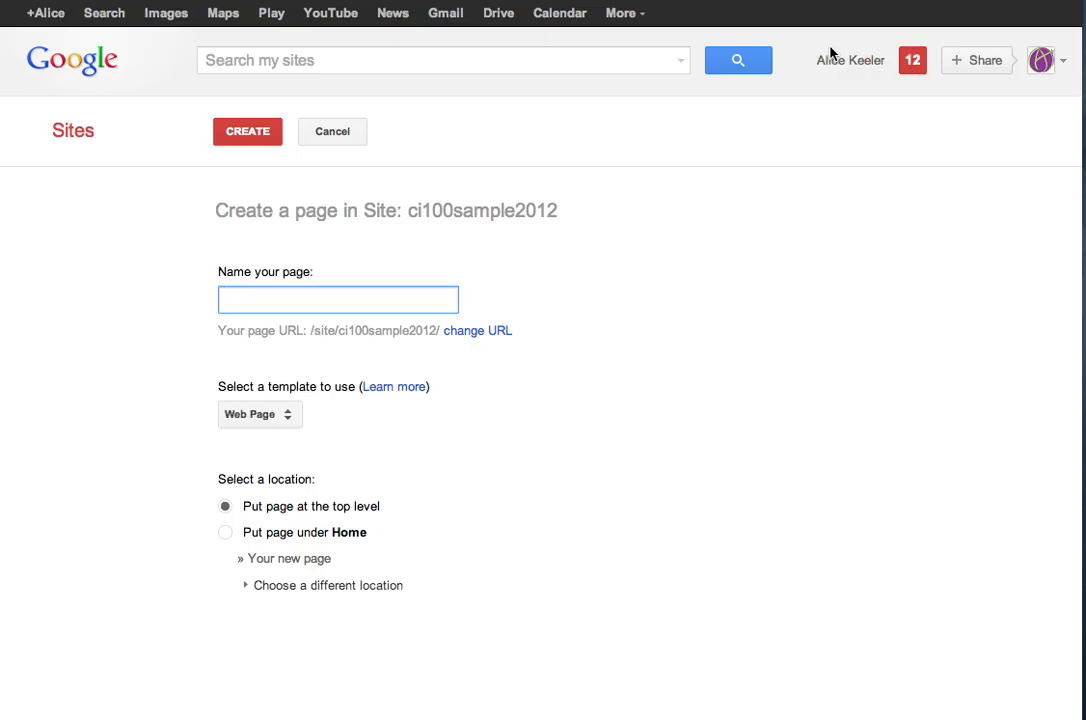
pyautogui.write('Vir')
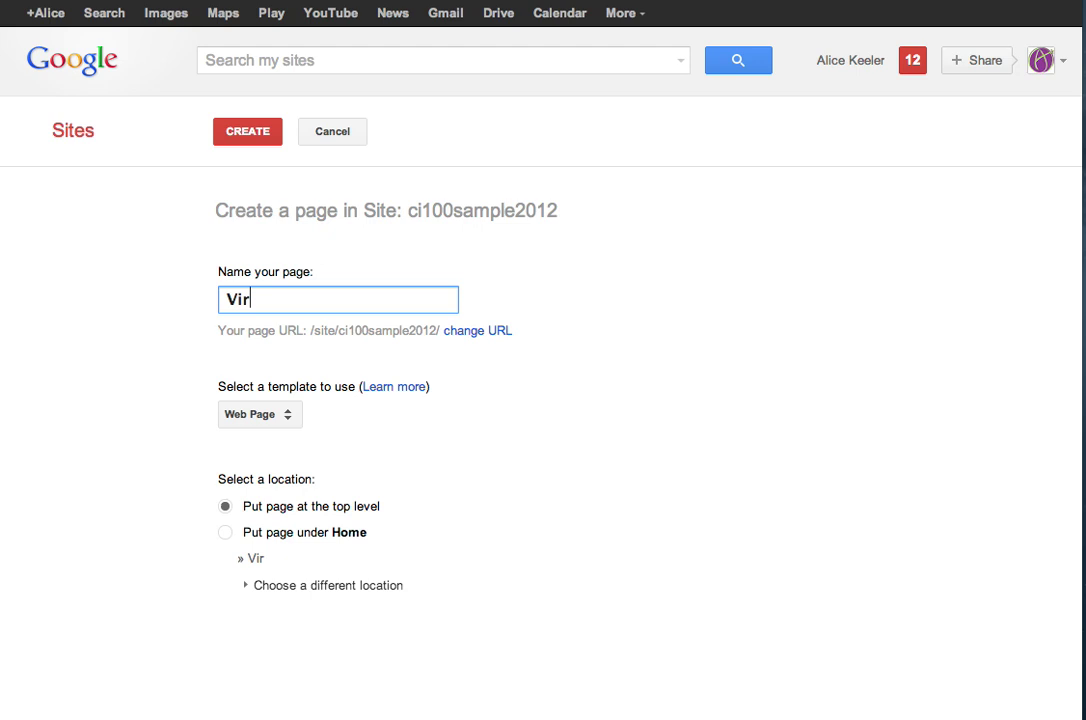
pyautogui.write('tual Trip')
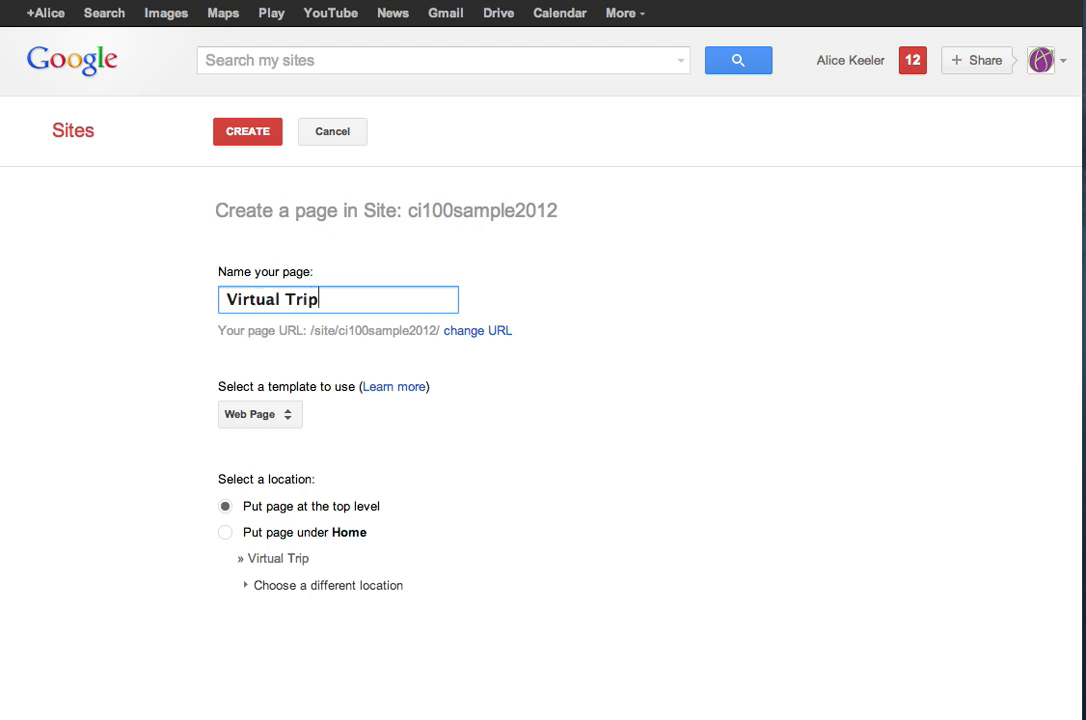
pyautogui.click(256, 142)
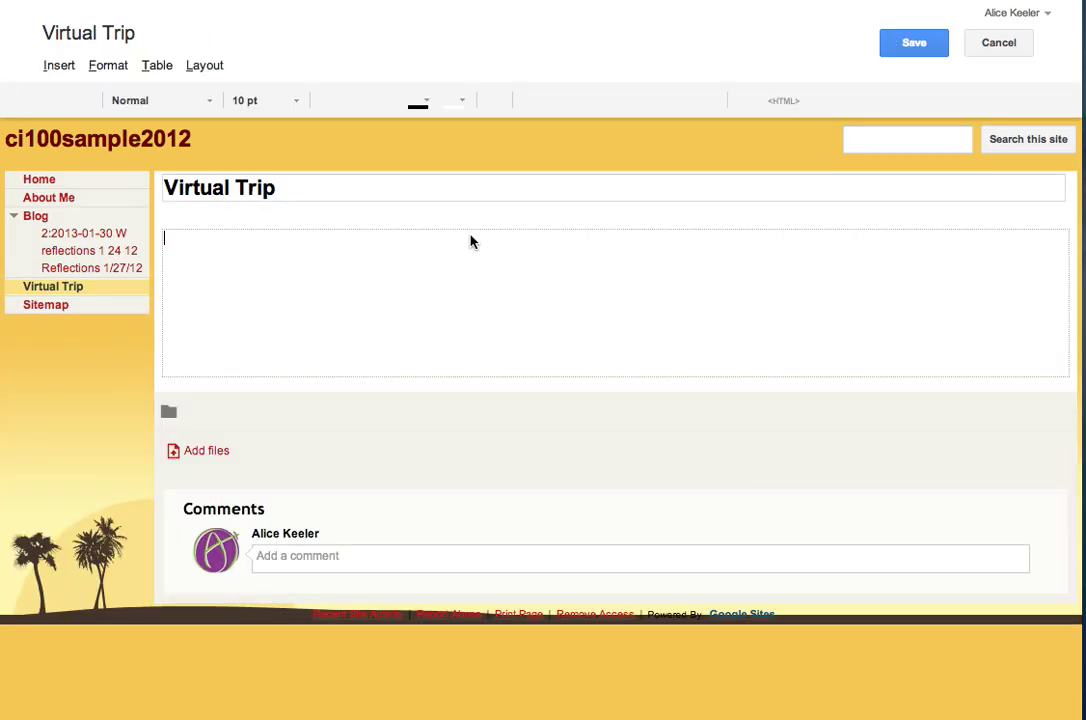
# Write "THIS IS NOT MY WEBSITE FOR MY TRIP!" and, on the following line, "I will need to make a NEW website for my trip."
pyautogui.click(415, 272)
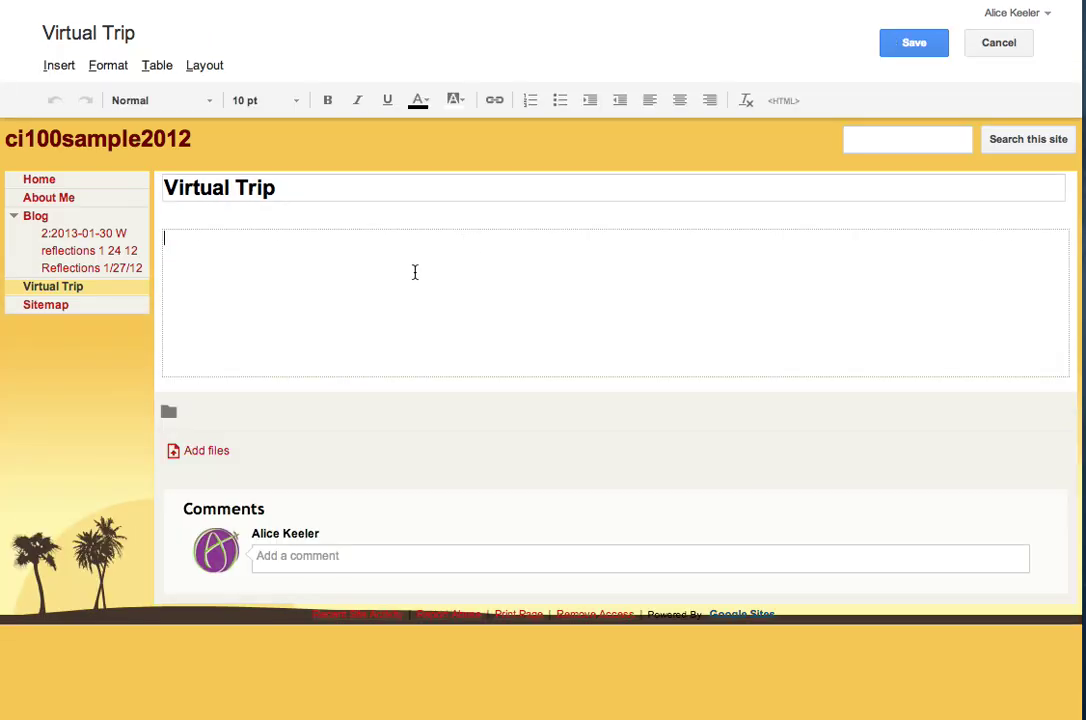
pyautogui.write('THIS IS NOT MY W')
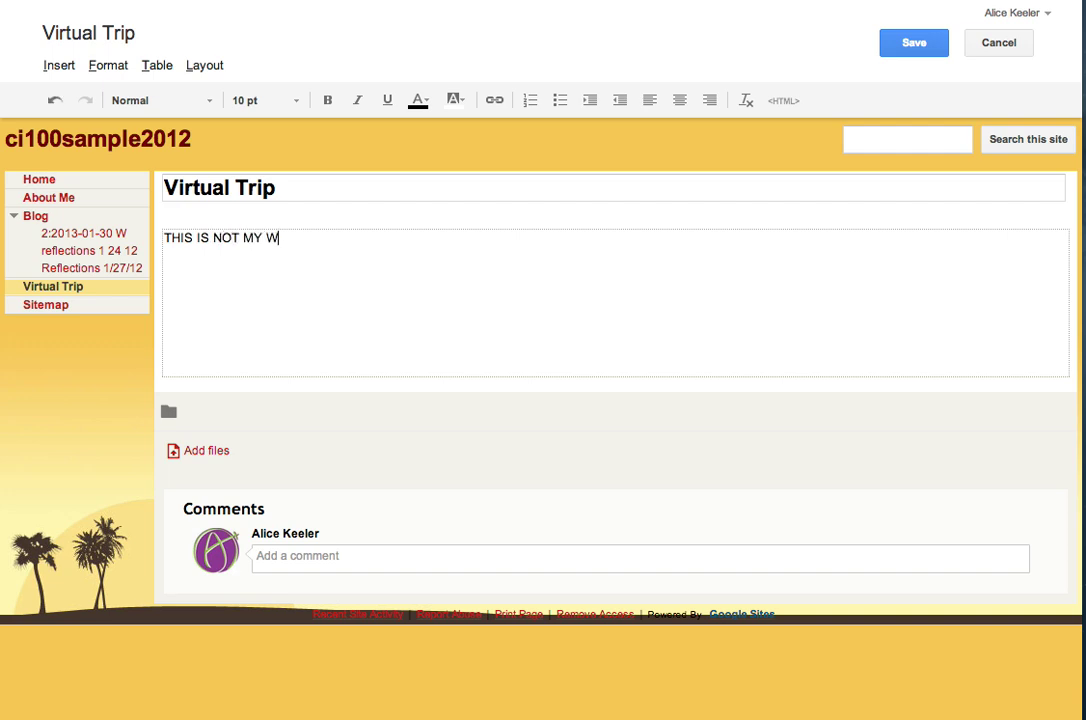
pyautogui.write('EBSITE FOR MY T')
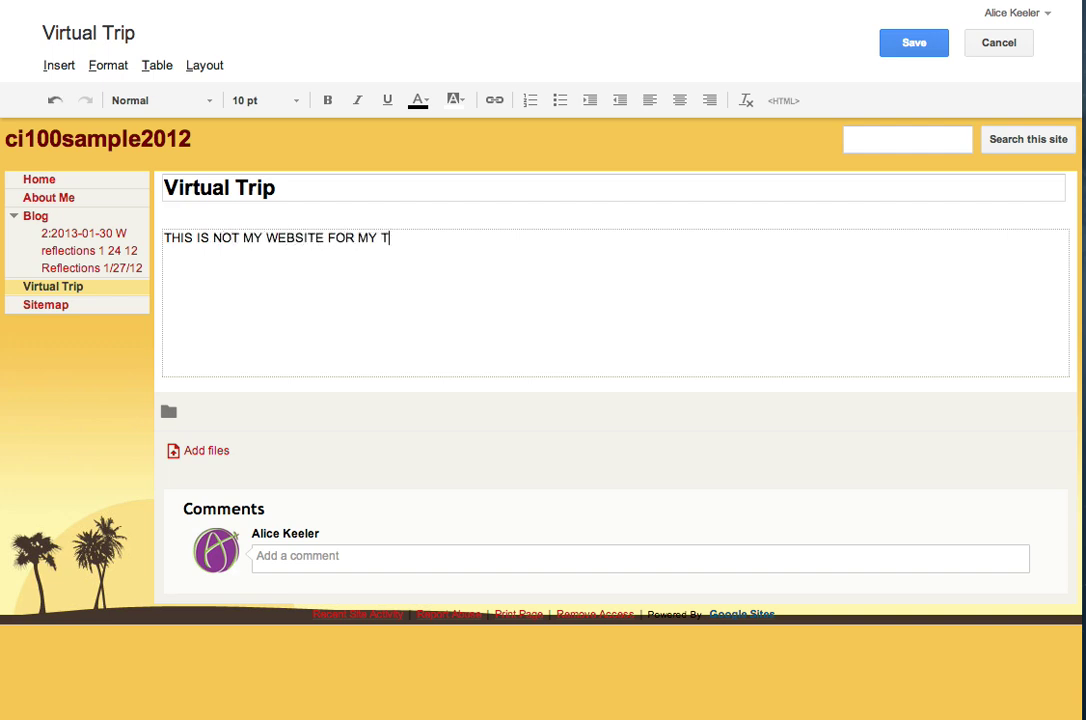
pyautogui.write('RIPI will need to make a NWE')
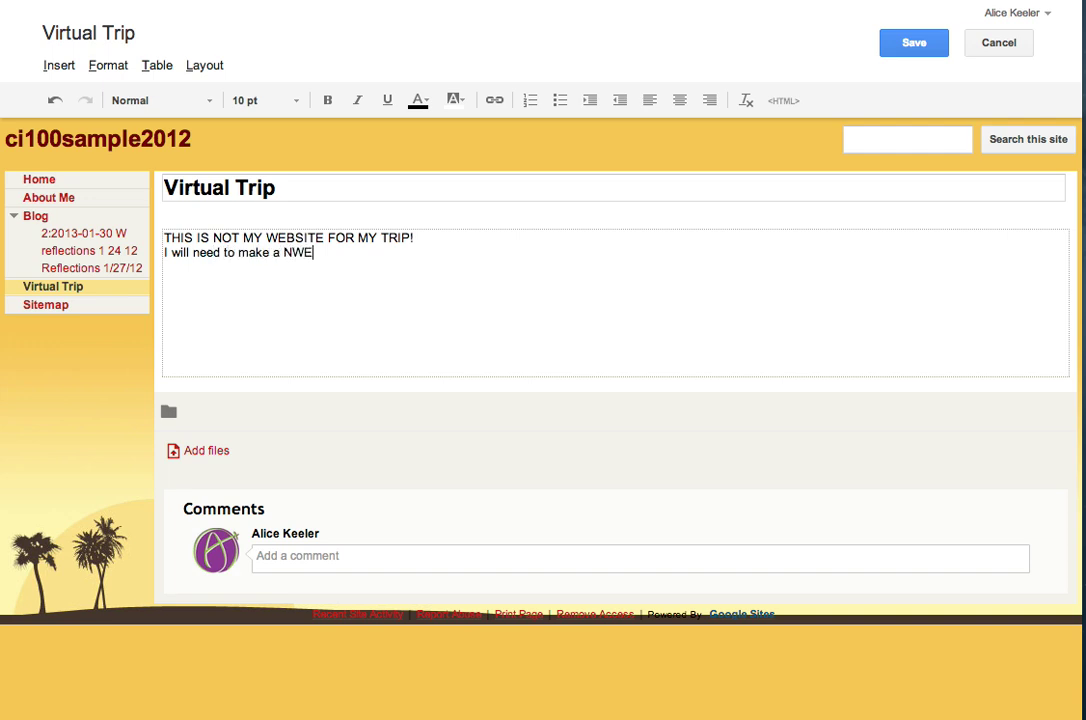
pyautogui.press('BackSpace')
pyautogui.press('BackSpace')
pyautogui.write('EW website for my trip.')
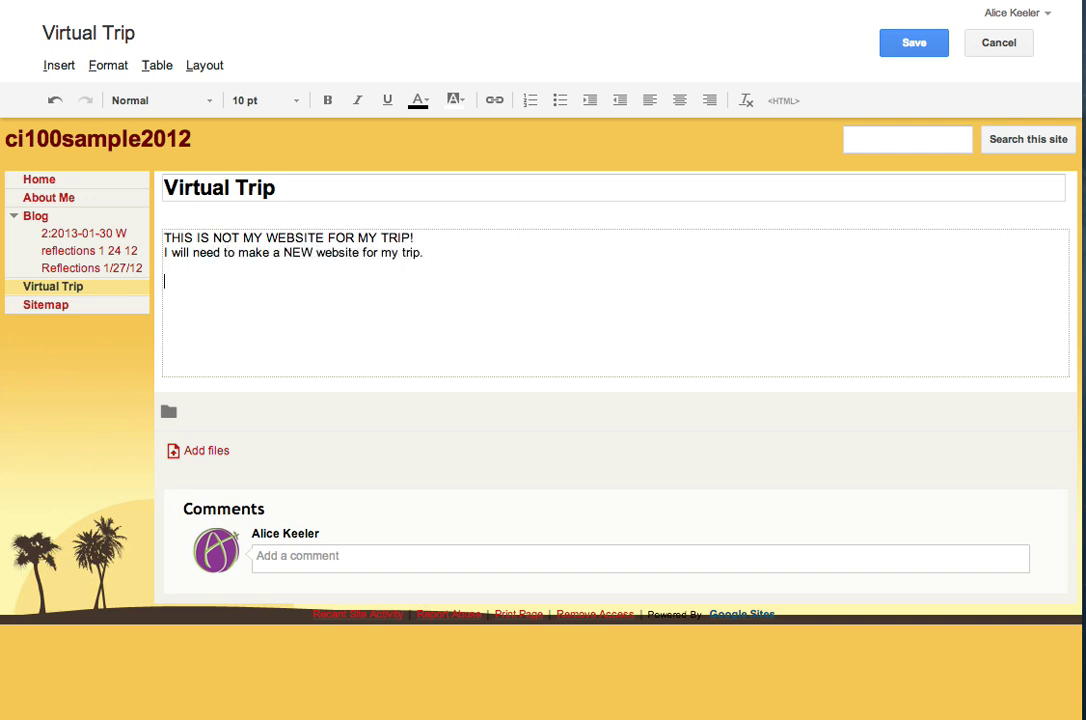
# After a blank line, add the lines "MY country is: Greece" and "My partner is:", and save the Virtual Trip page
pyautogui.press('Return')
pyautogui.press('Return')
pyautogui.write('MY country is: Greece')
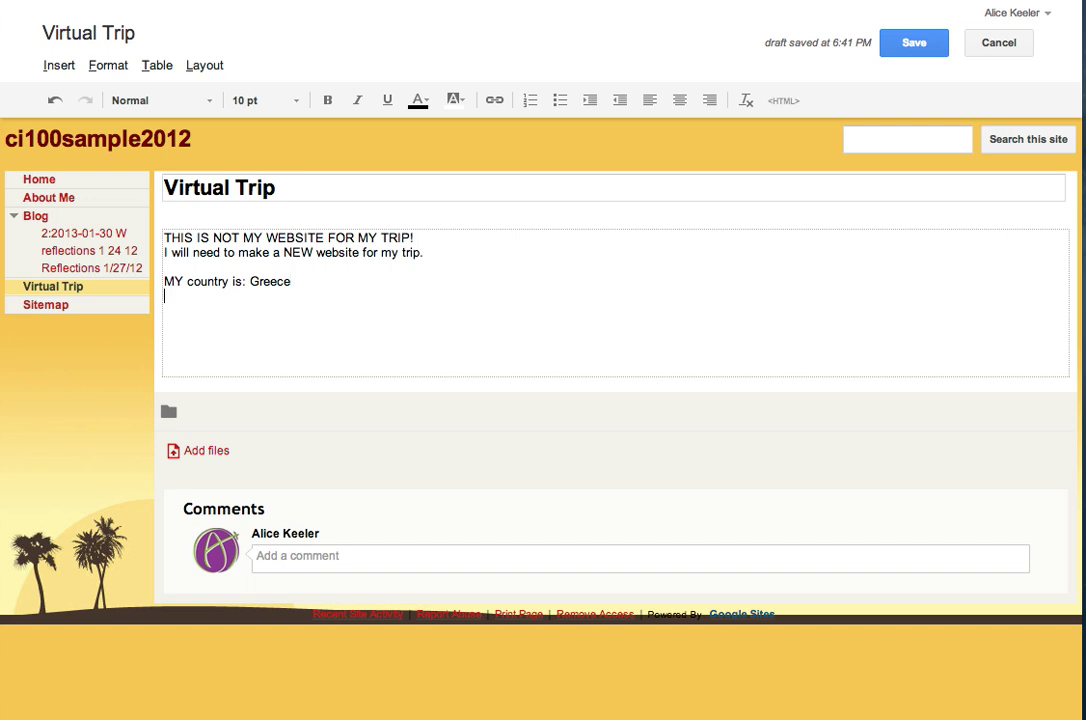
pyautogui.write('My partner is:')
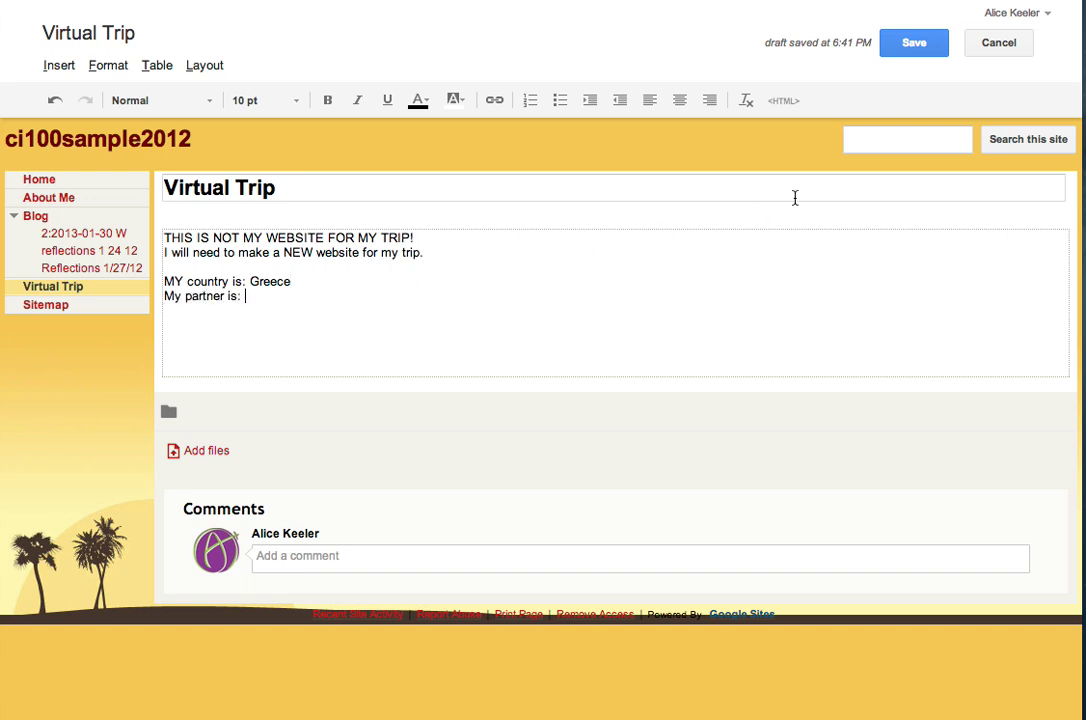
pyautogui.click(916, 46)
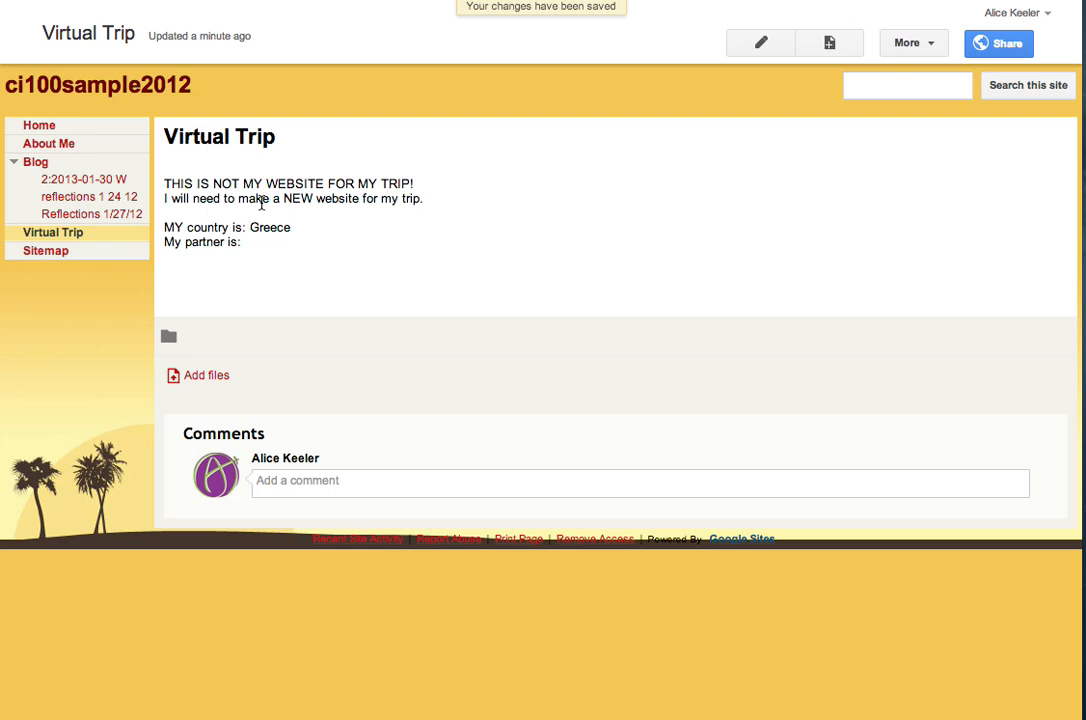
# Create a web page named "Outline" located under Virtual Trip
pyautogui.click(831, 45)
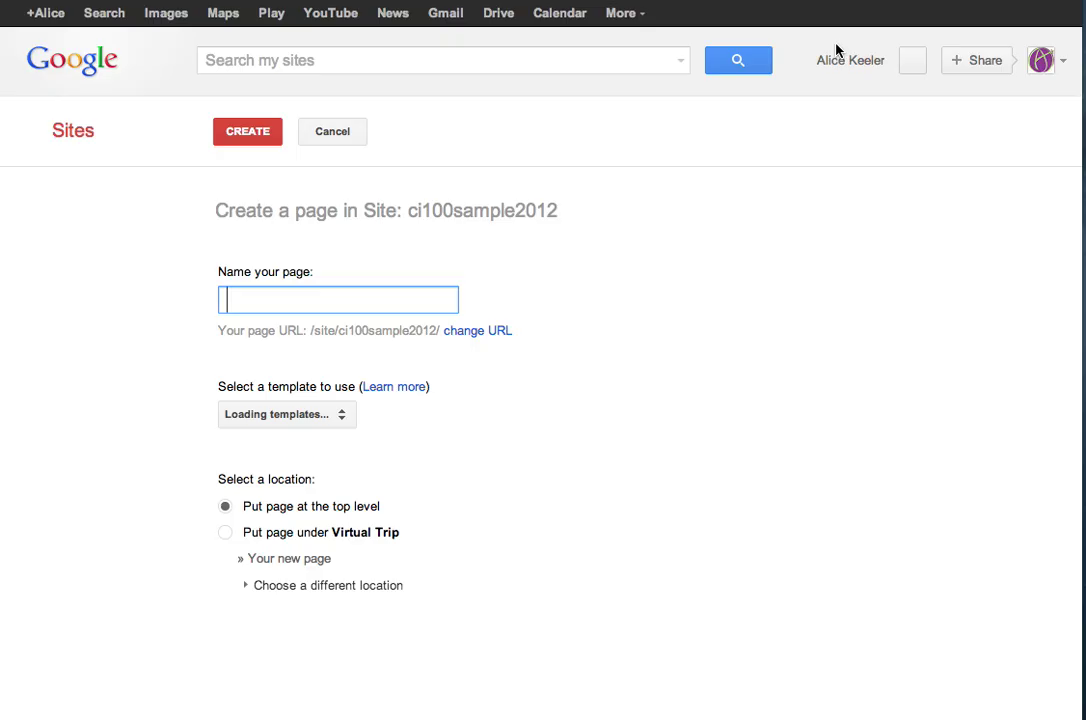
pyautogui.write('Outline')
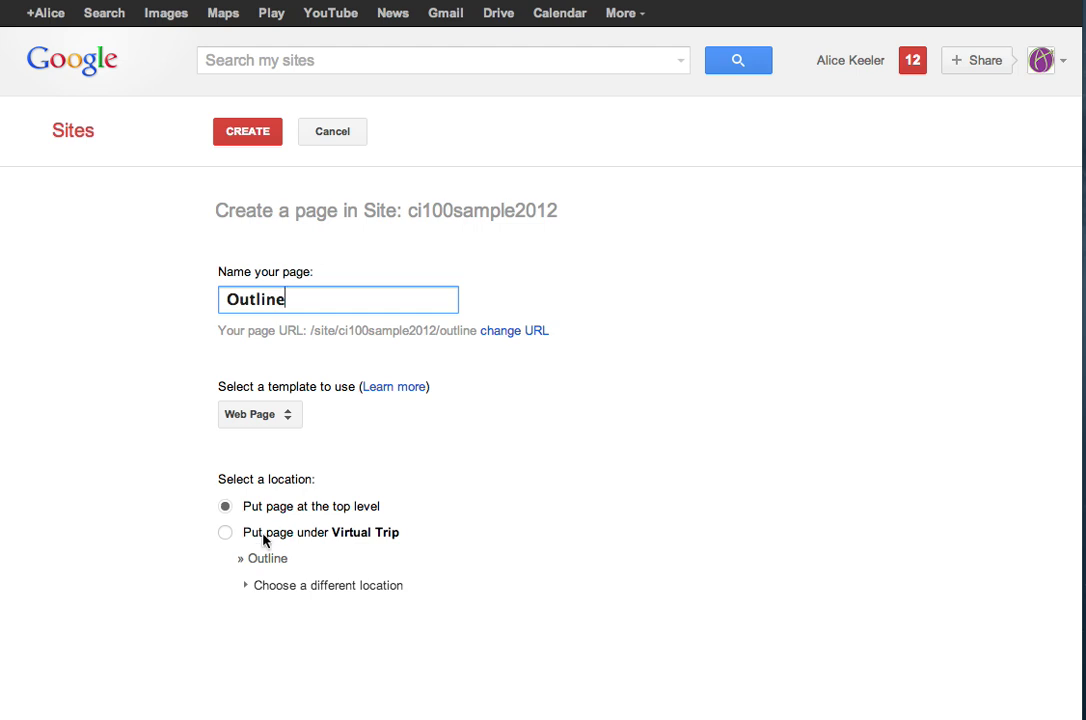
pyautogui.click(226, 533)
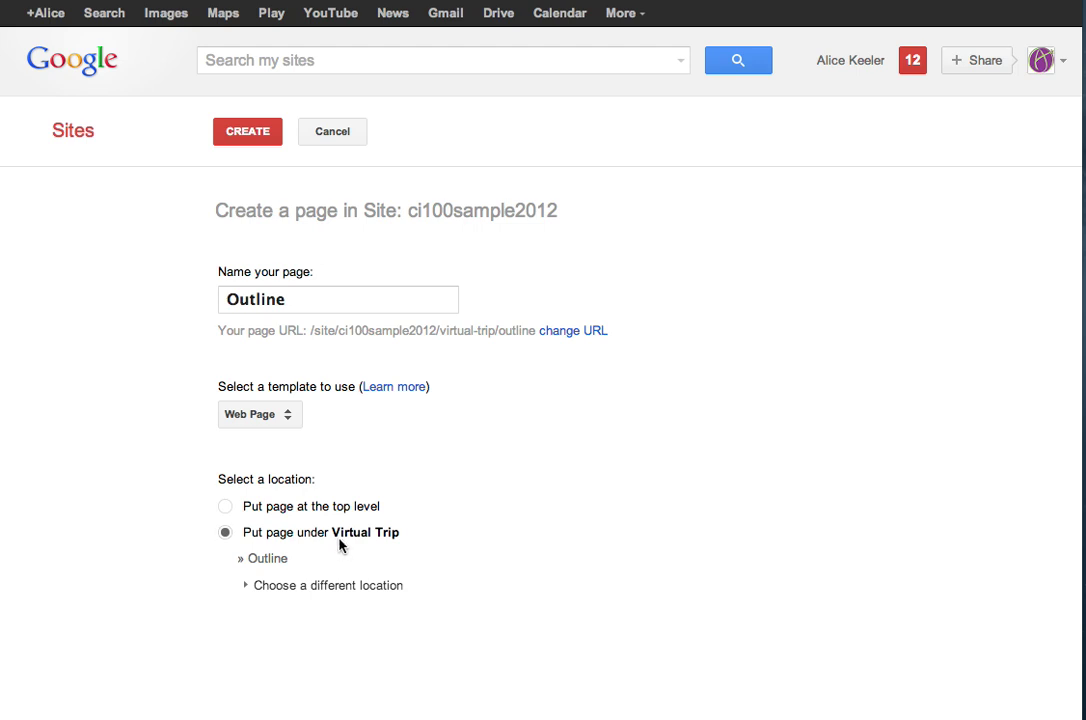
pyautogui.click(258, 135)
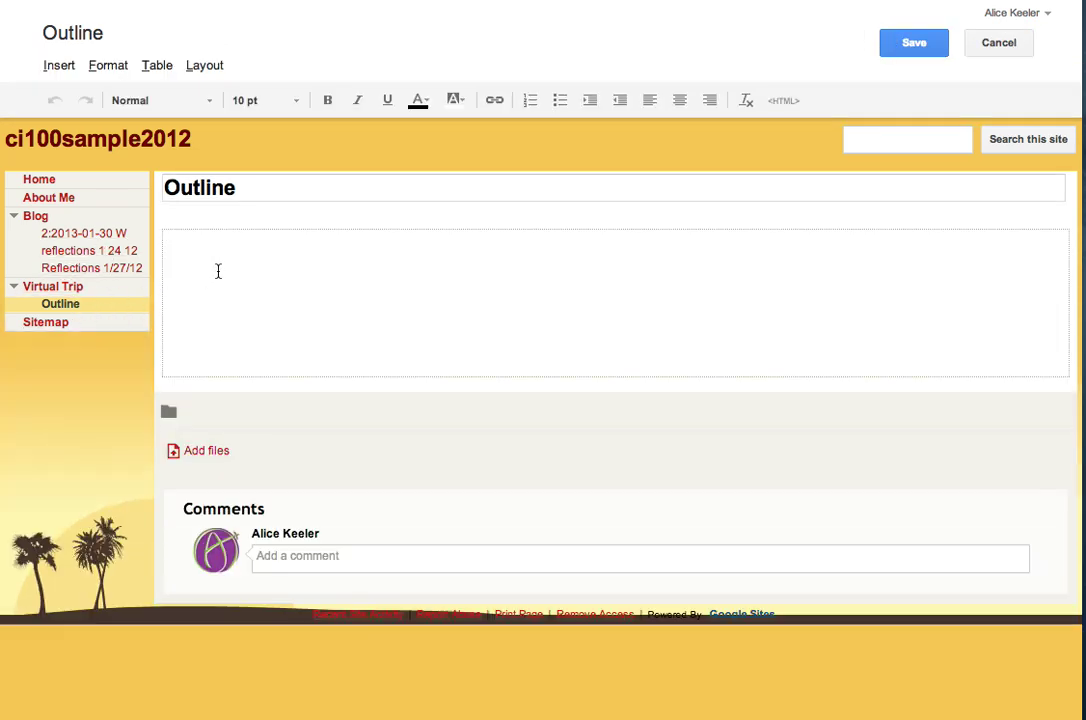
# Start the Outline page's body text with "Here is my outline of my trip. What is my country,"
pyautogui.write('Here is my outline of my tr')
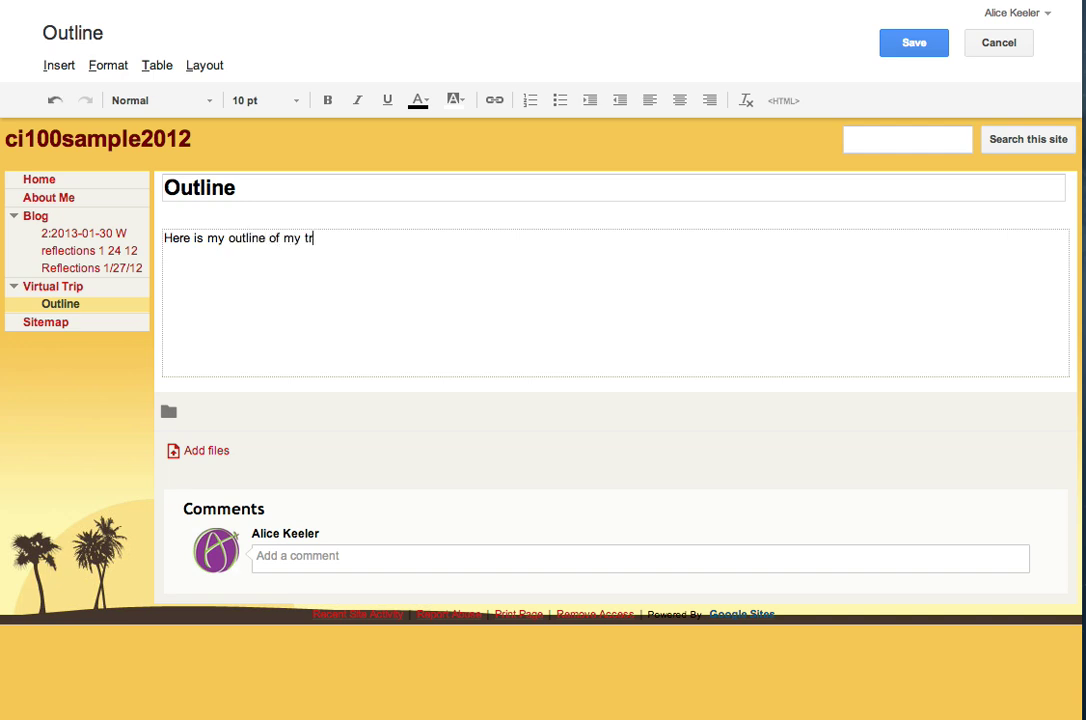
pyautogui.write('ip.  What is my country, ')
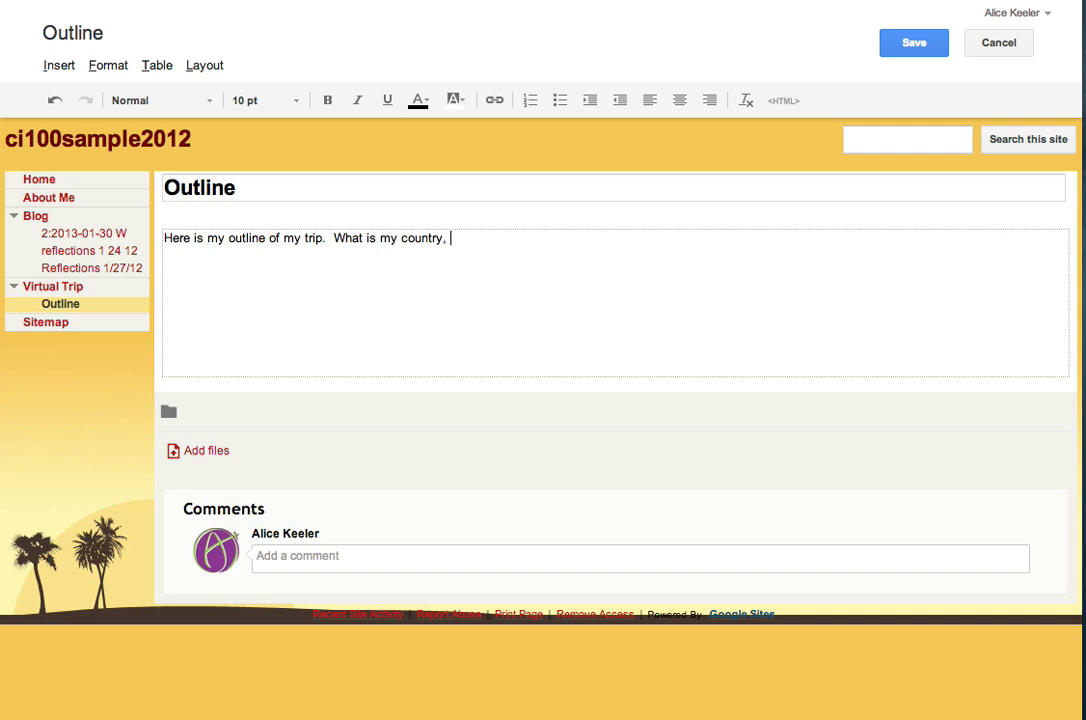
# Complete the intro with "what have I planned so far, what is my idea at this point of what the project will look like."
pyautogui.write('what have I plann')
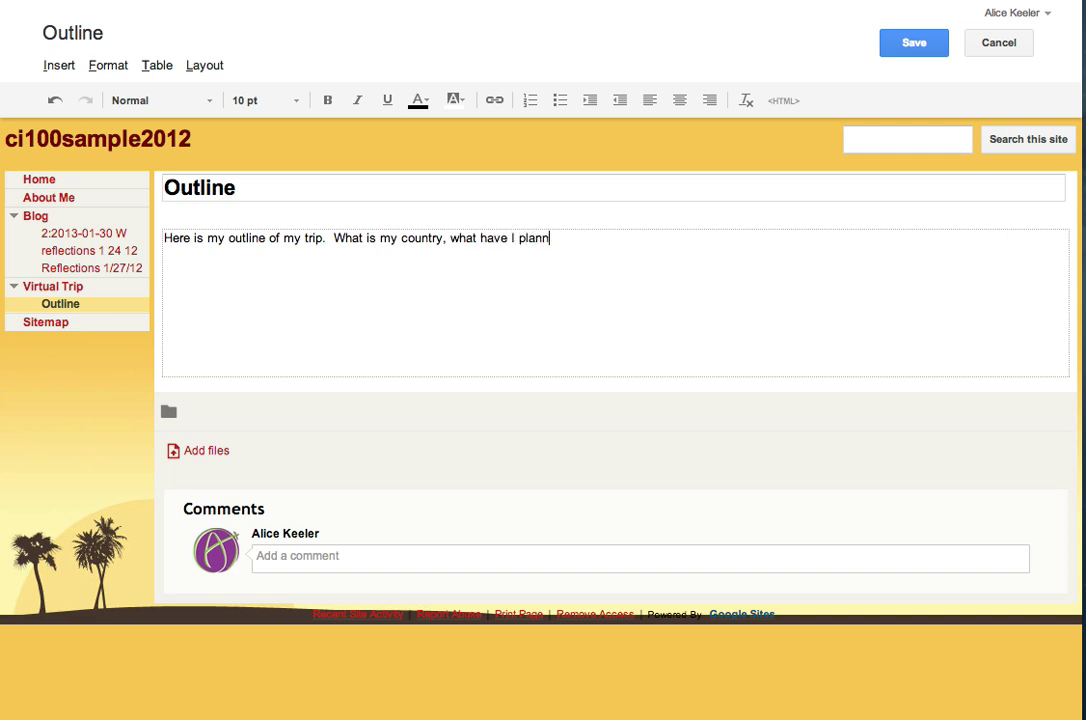
pyautogui.write('ed so far, what is my idea ')
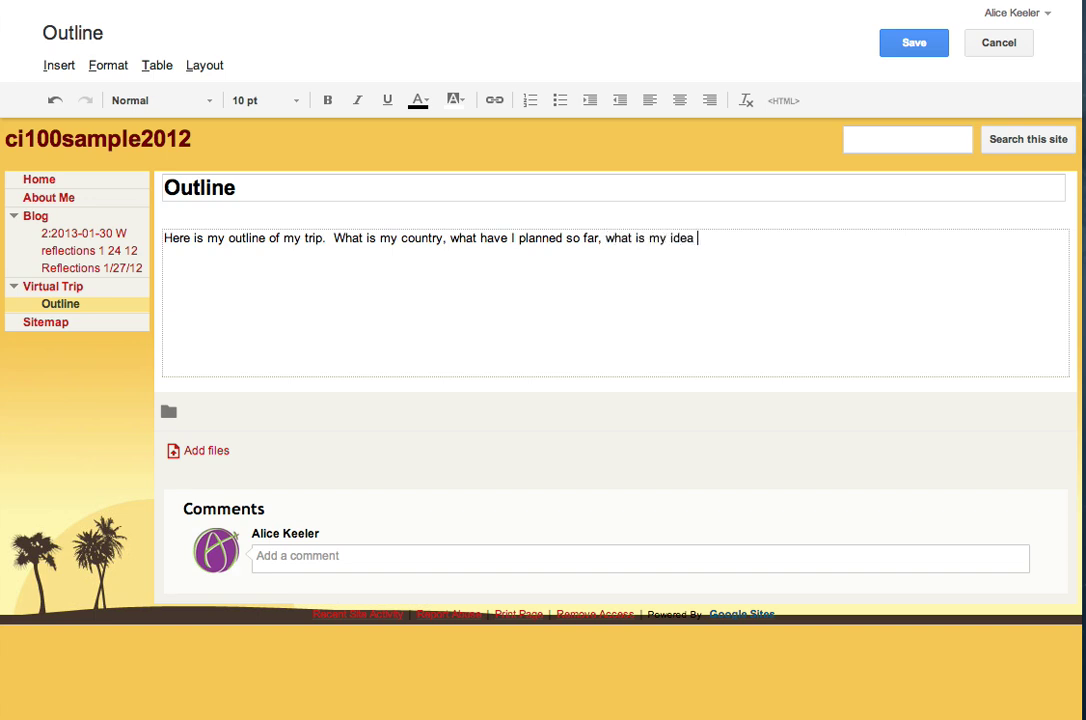
pyautogui.write('at this point of what t')
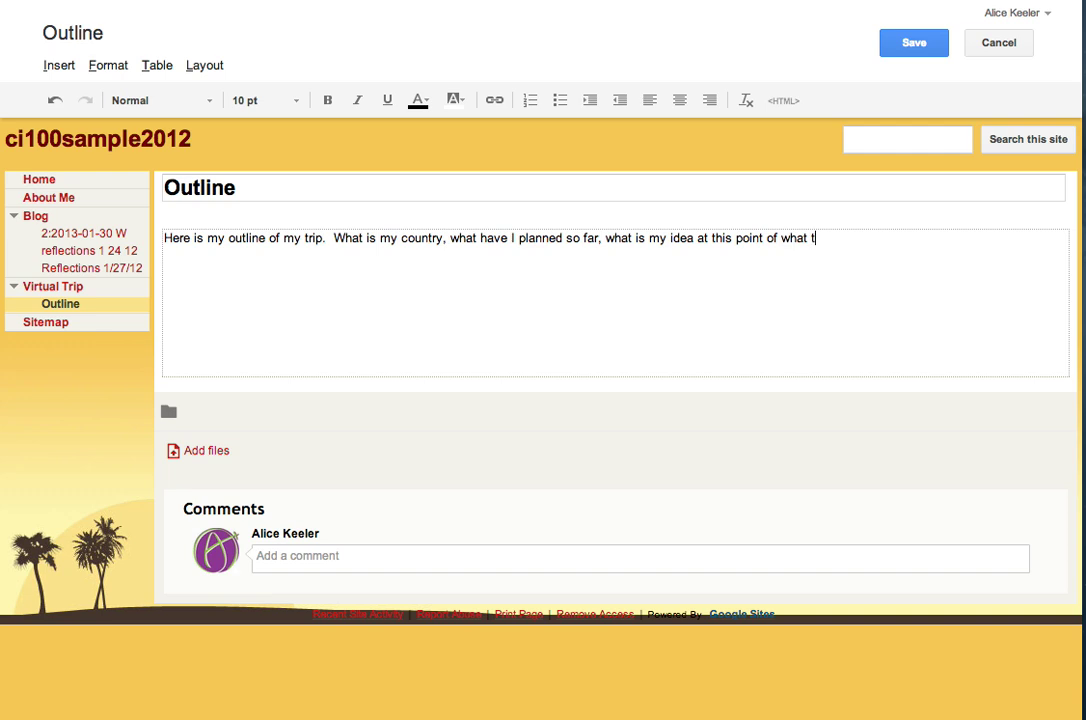
pyautogui.write('he project will look like.')
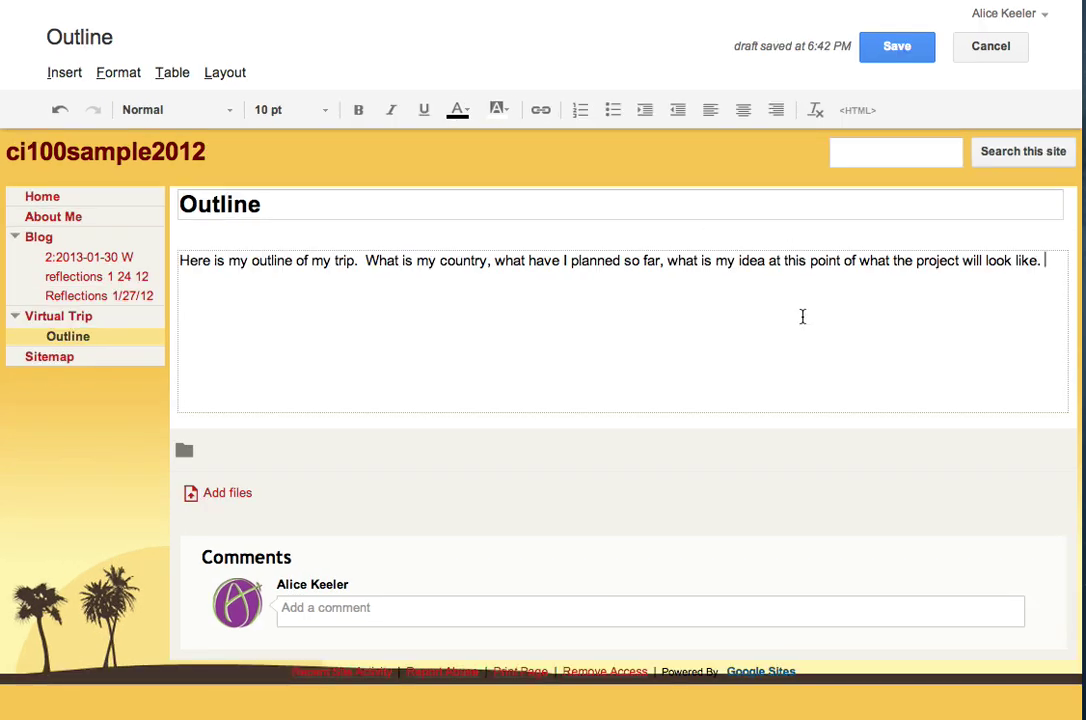
# Start a bulleted list below the intro text with the first item "My country is"
pyautogui.press('Return')
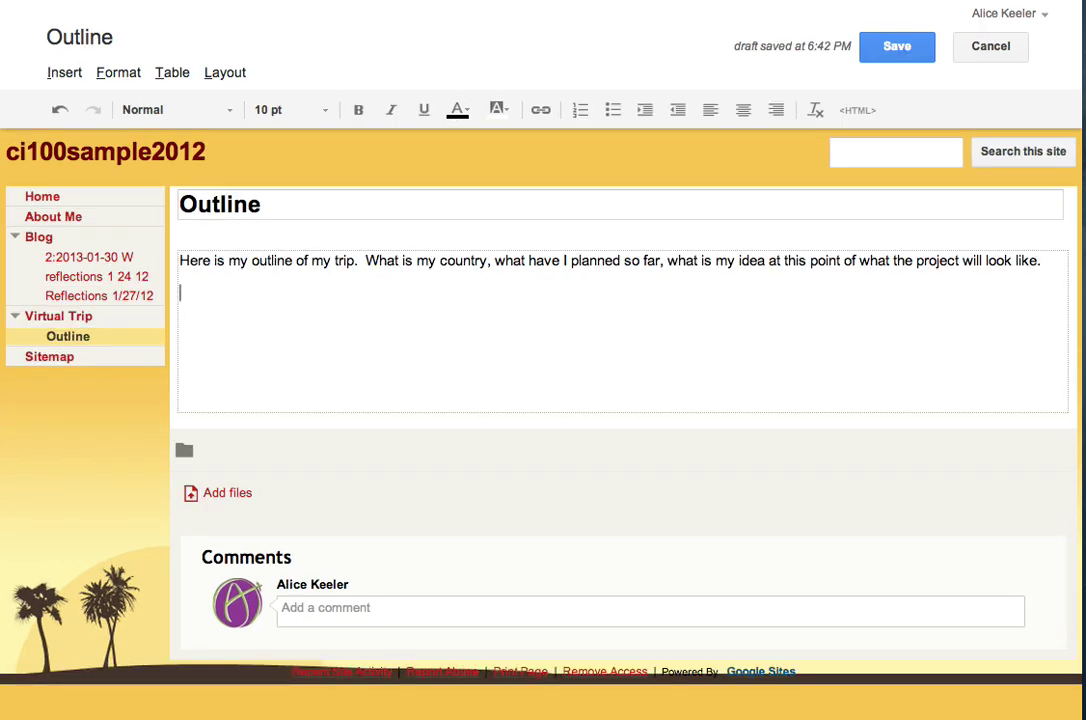
pyautogui.click(612, 114)
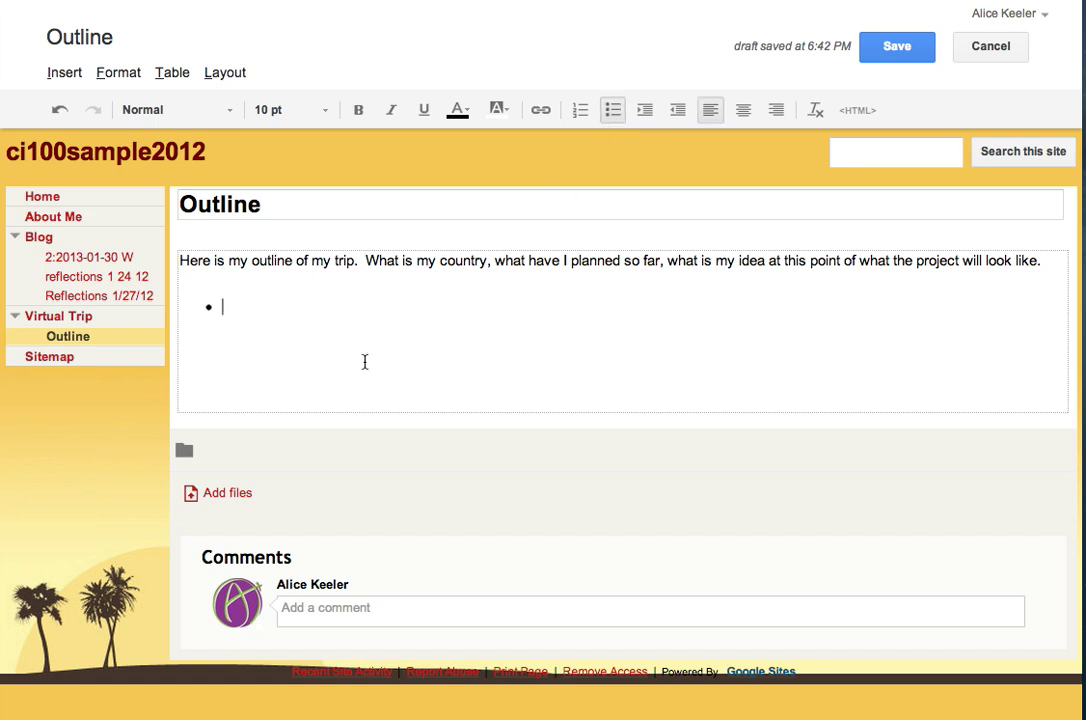
pyautogui.write('My country is')
pyautogui.press('Return')
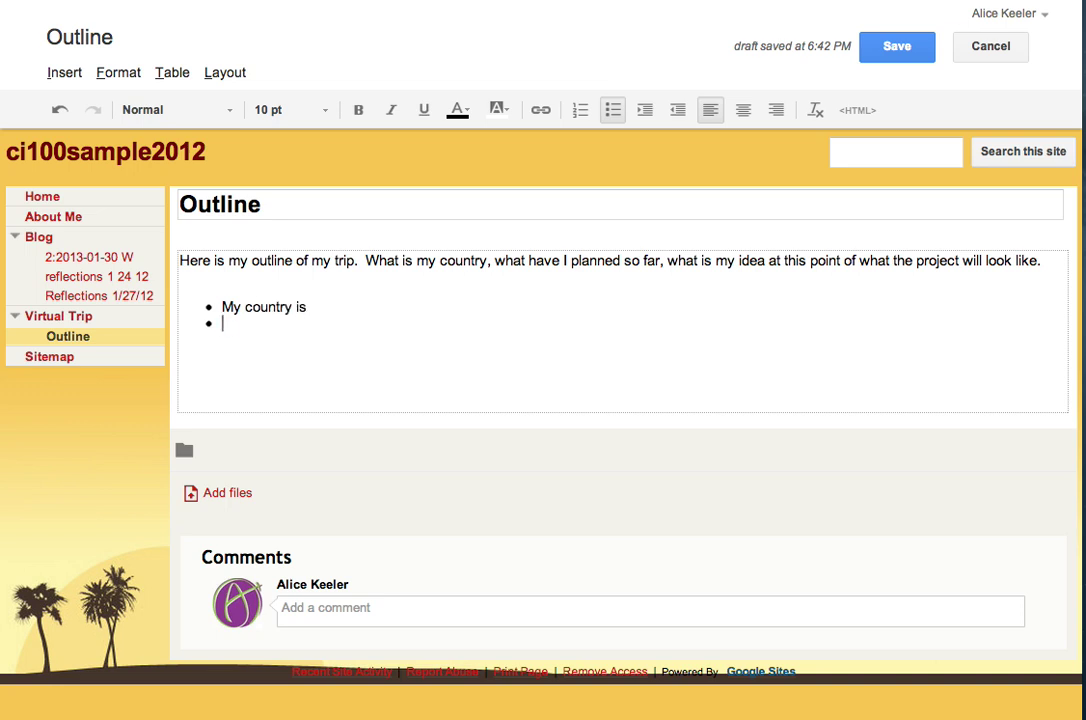
# Add a second bullet reading "The website will have a separate page for contact me", correcting the spelling of "separate"
pyautogui.write('The website will ha')
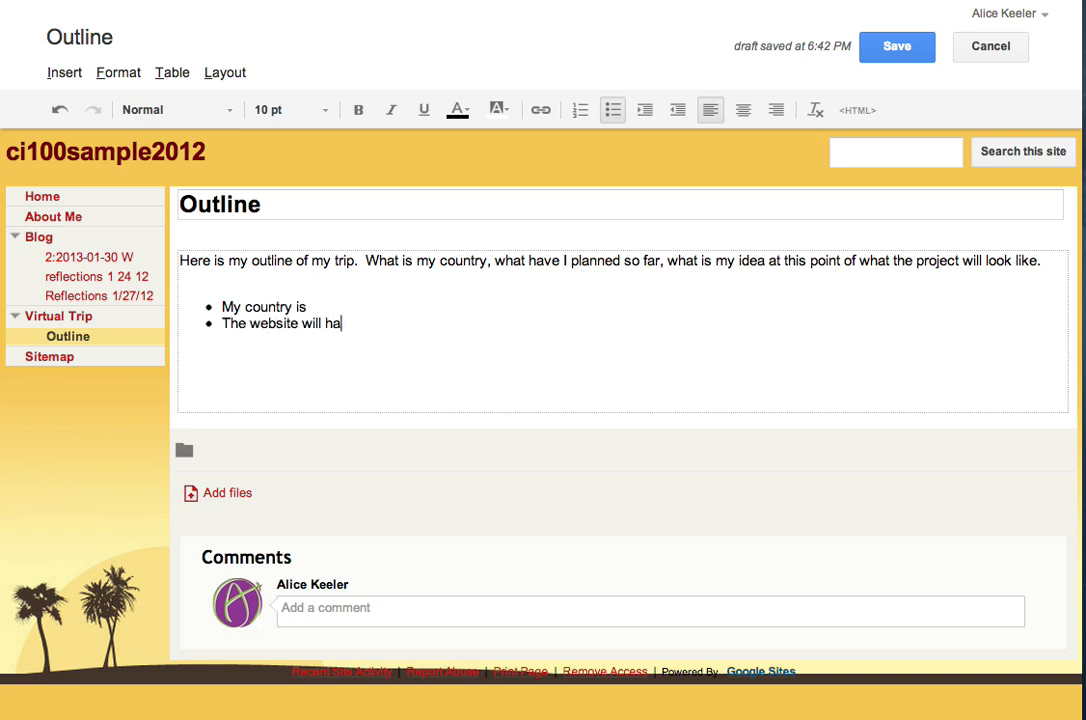
pyautogui.write('ve a seperate page for')
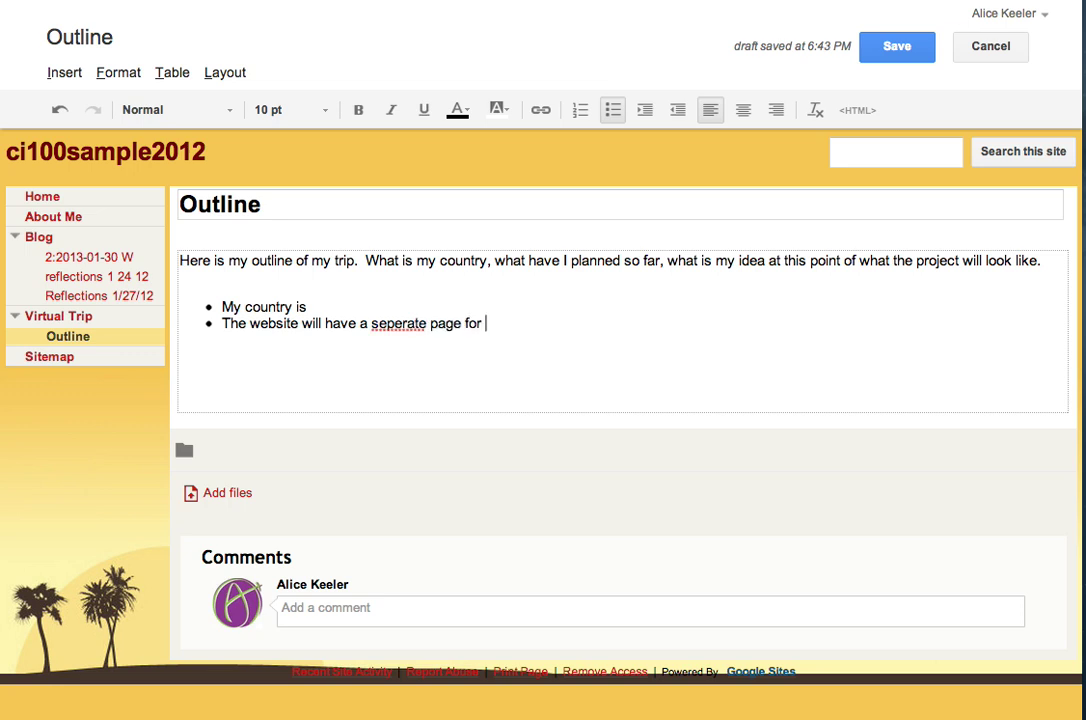
pyautogui.rightClick(405, 323)
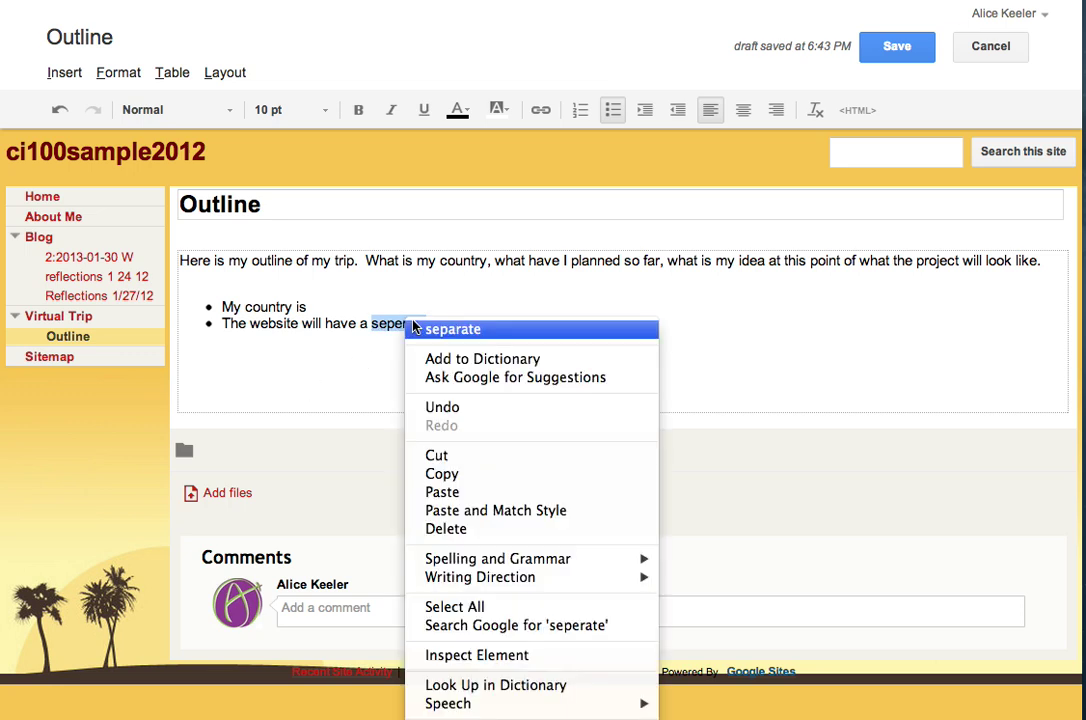
pyautogui.click(469, 320)
pyautogui.click(506, 325)
pyautogui.write('cona')
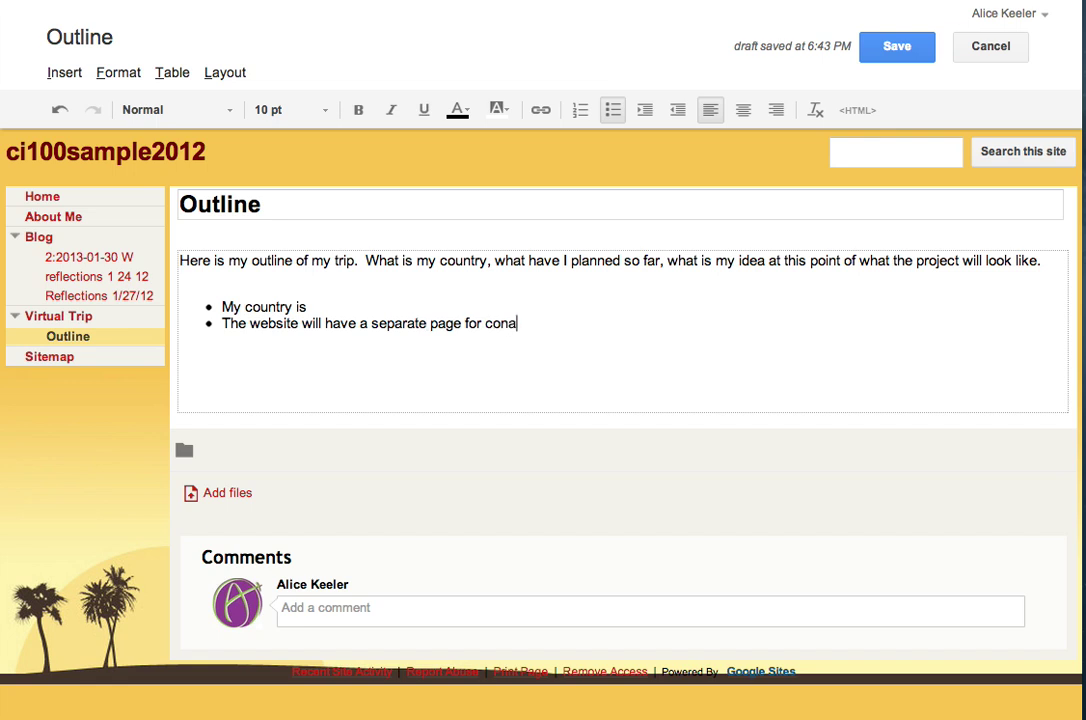
pyautogui.press('BackSpace')
pyautogui.write('tact')
pyautogui.write(' me')
# Add the bullet "I will have a map where I tour the country, I will use a google map." and save the Outline page
pyautogui.write('will have a map ')
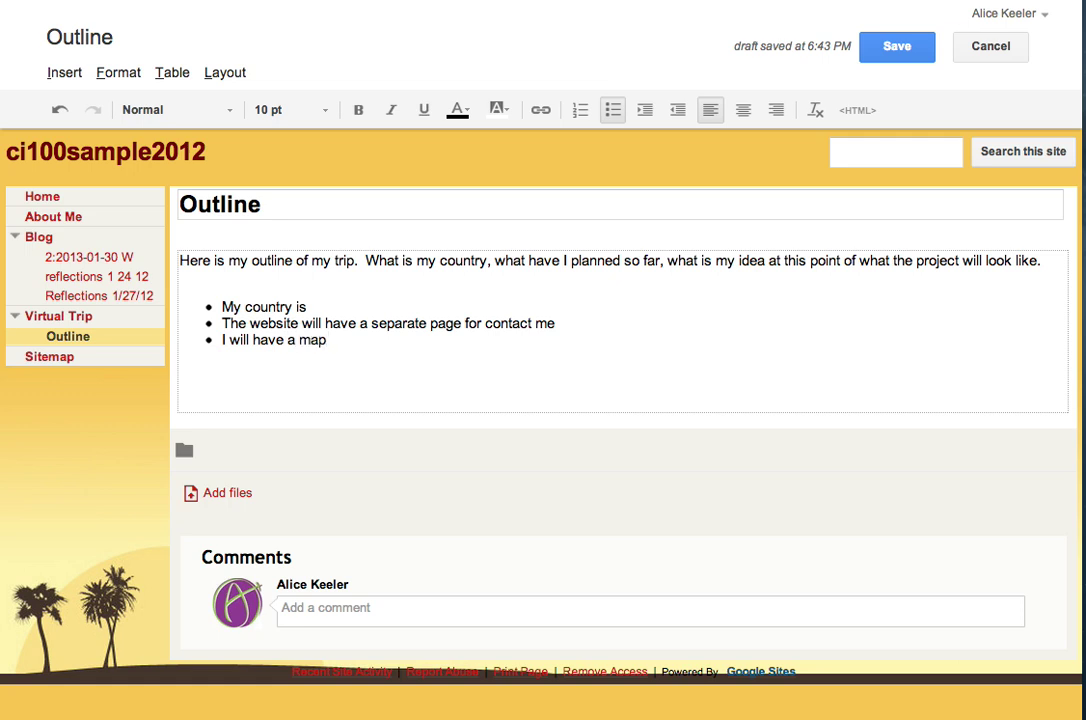
pyautogui.write('w')
pyautogui.press('BackSpace')
pyautogui.write('of')
pyautogui.press('BackSpace')
pyautogui.press('BackSpace')
pyautogui.write('where I tour the country')
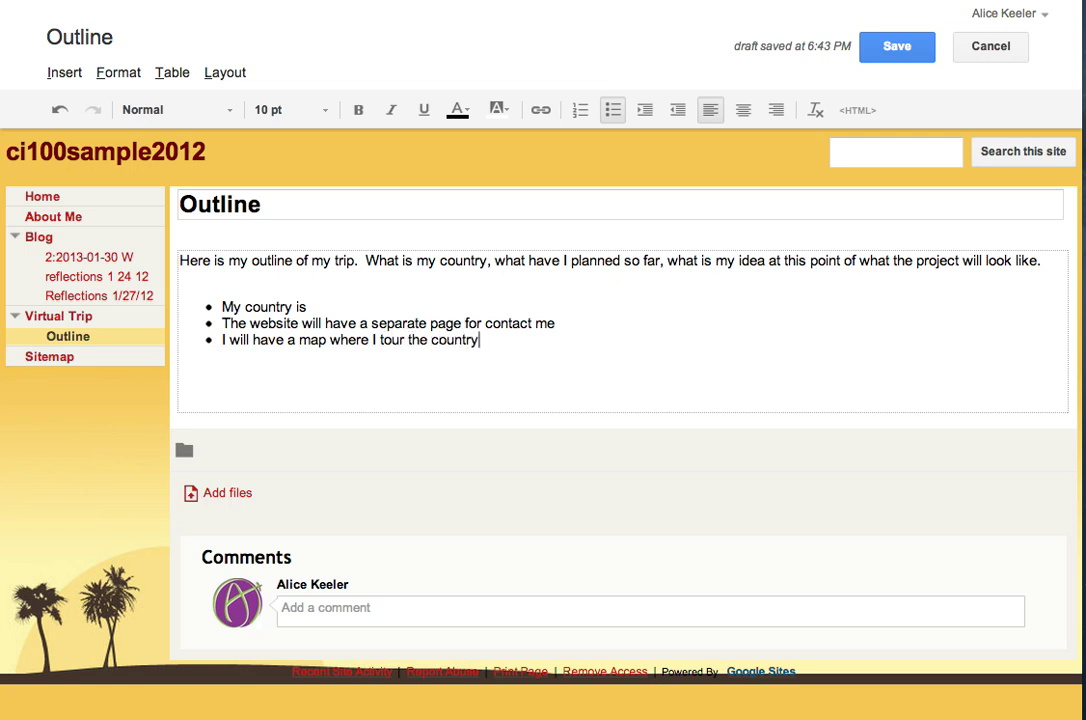
pyautogui.write(', I will use a goog')
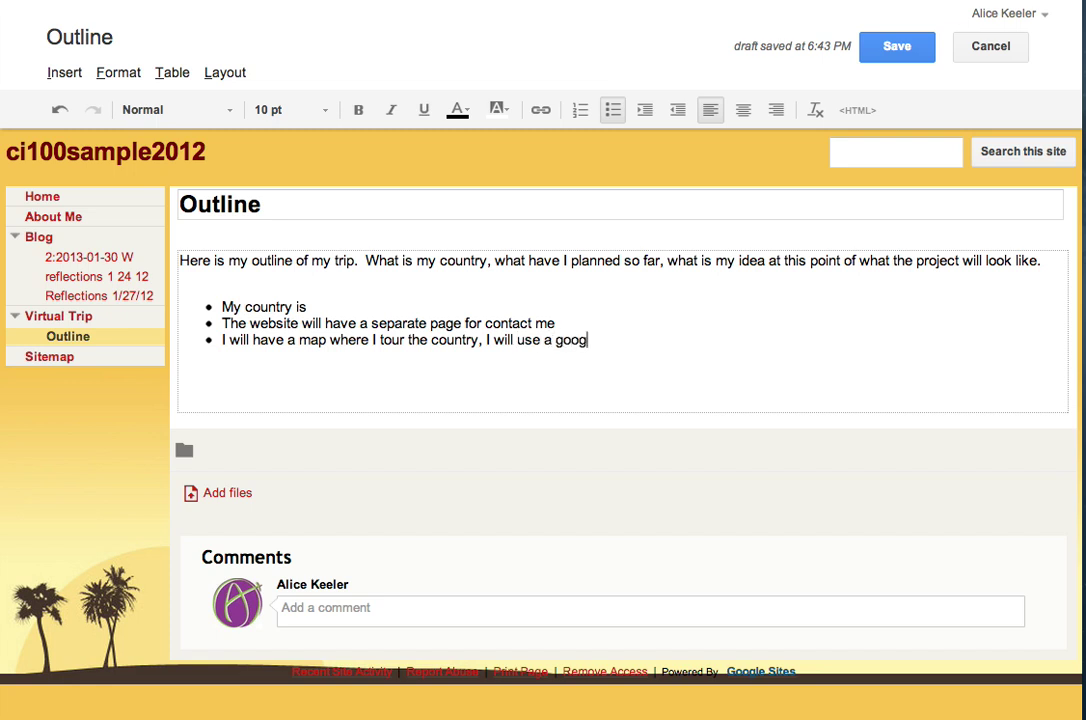
pyautogui.write('le map.')
pyautogui.click(897, 50)
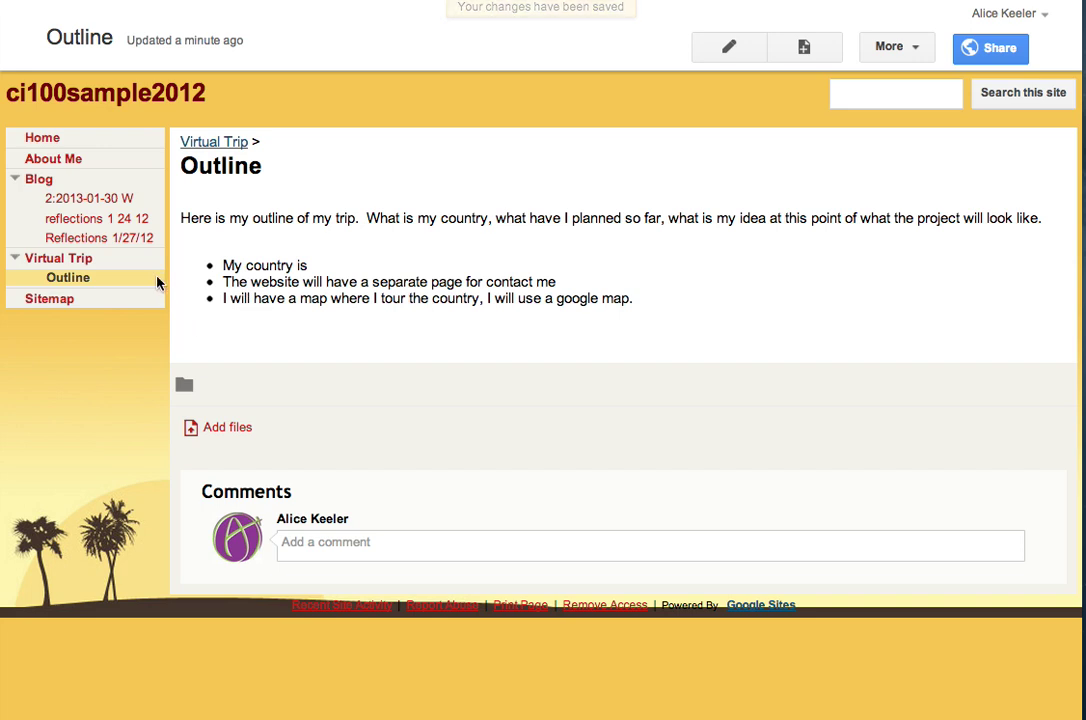
# Create a web page named "Map" placed under the Virtual Trip page
pyautogui.click(66, 264)
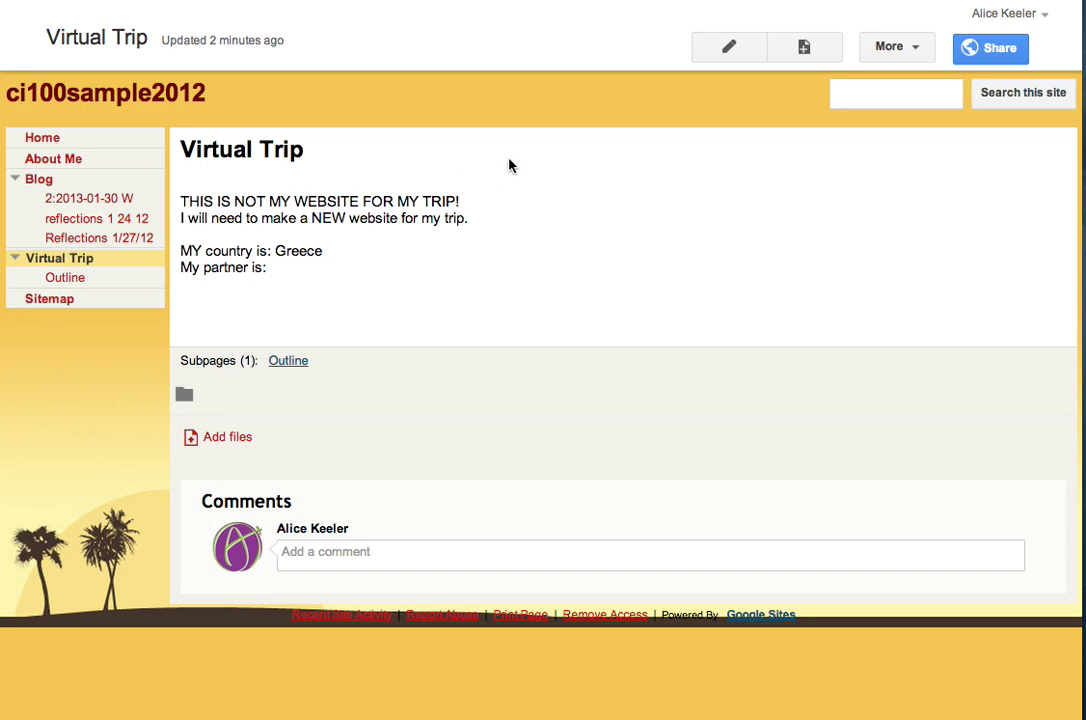
pyautogui.click(809, 55)
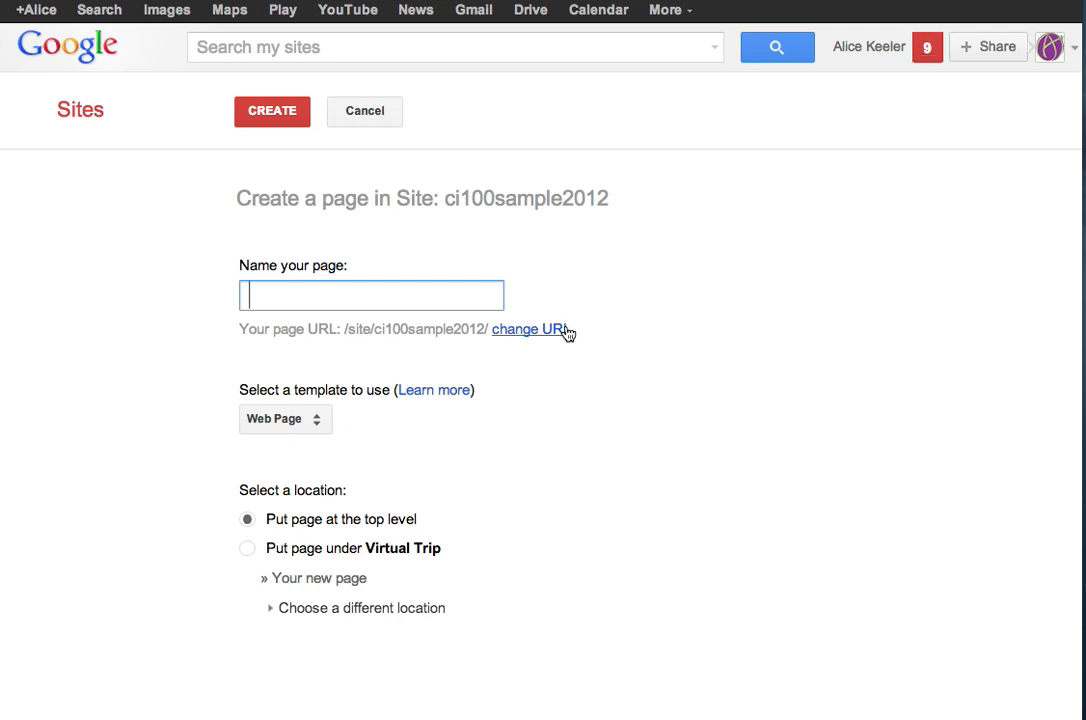
pyautogui.write('Map')
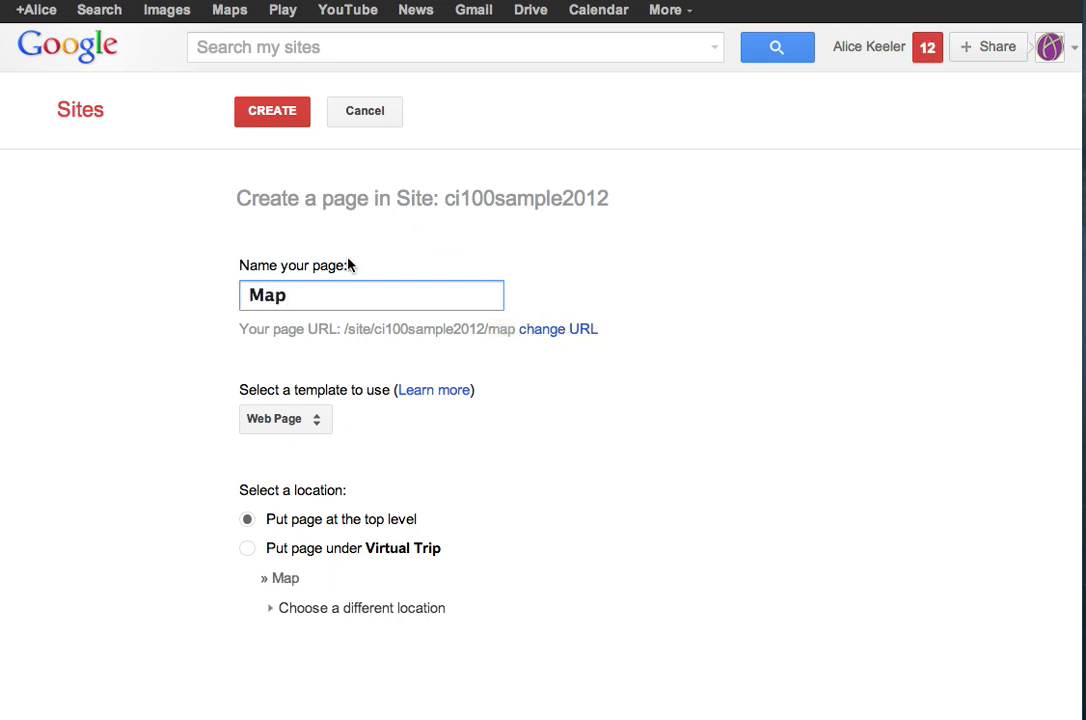
pyautogui.click(246, 551)
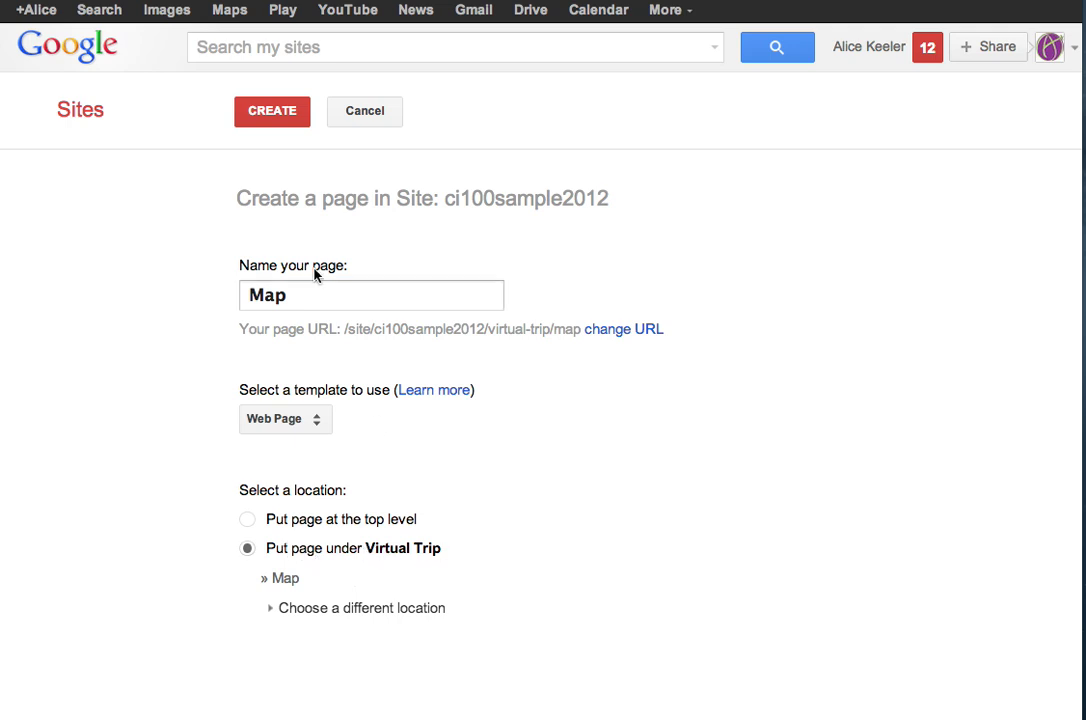
pyautogui.click(265, 108)
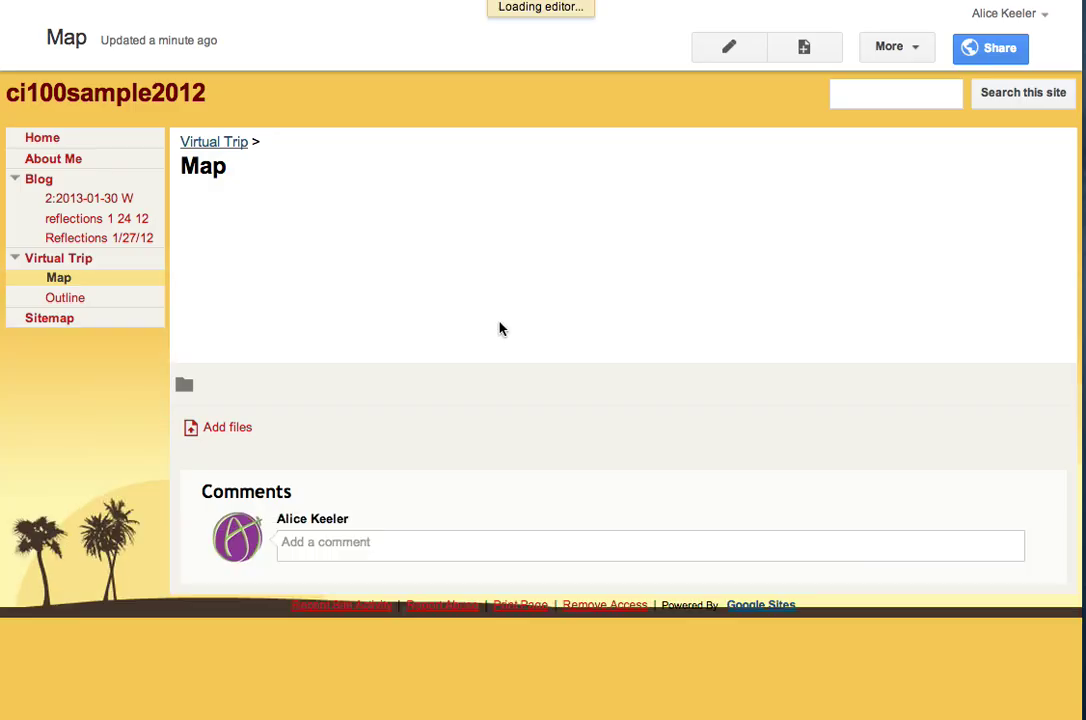
# Write "My virtual trip does NOT go here." as the opening line of the Map page
pyautogui.write('My v')
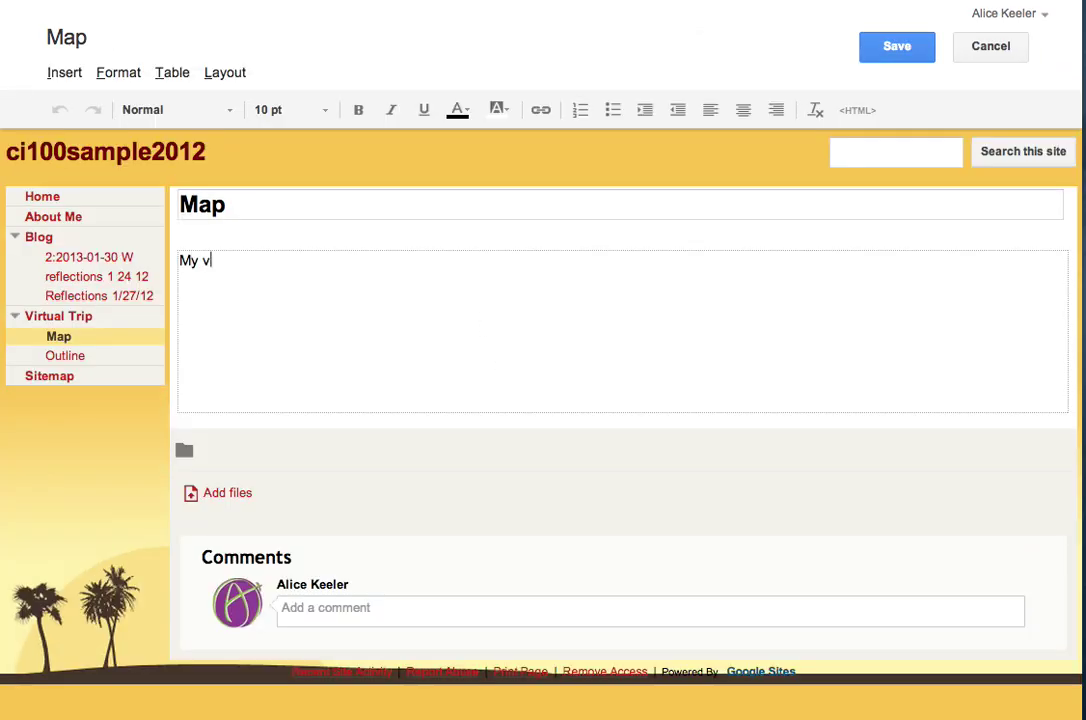
pyautogui.write('irtual trip does NOT go here.')
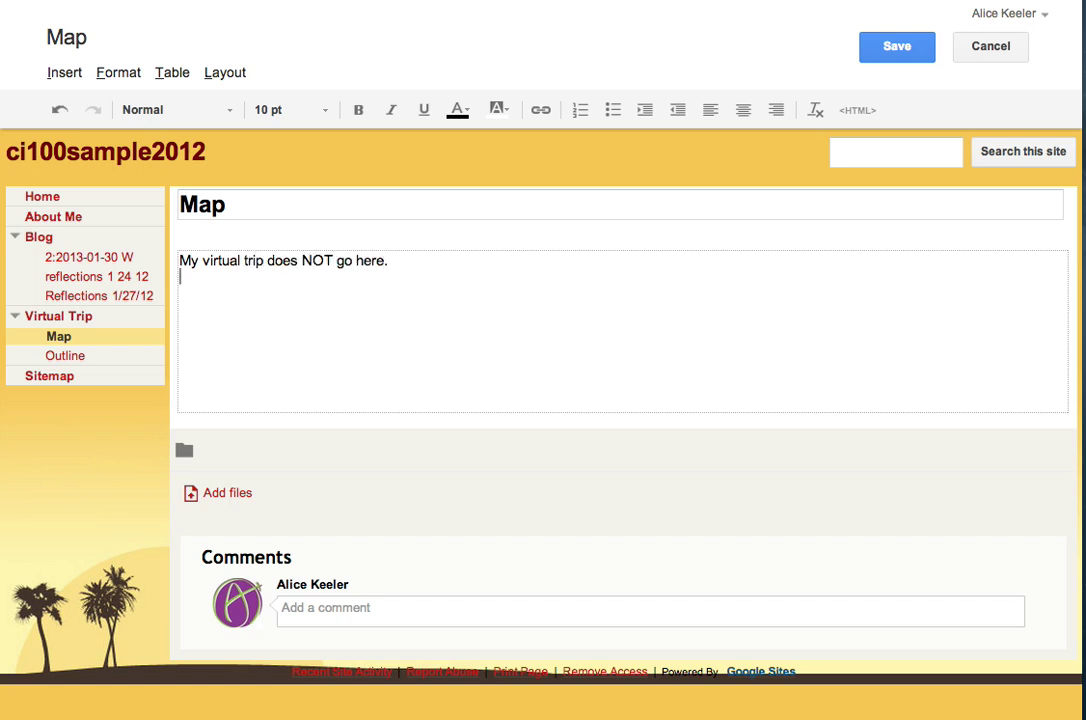
pyautogui.press('Return')
# Add the line "Here is just the map so you can see that I am making progress." below the opening line
pyautogui.write('Here is just the ma')
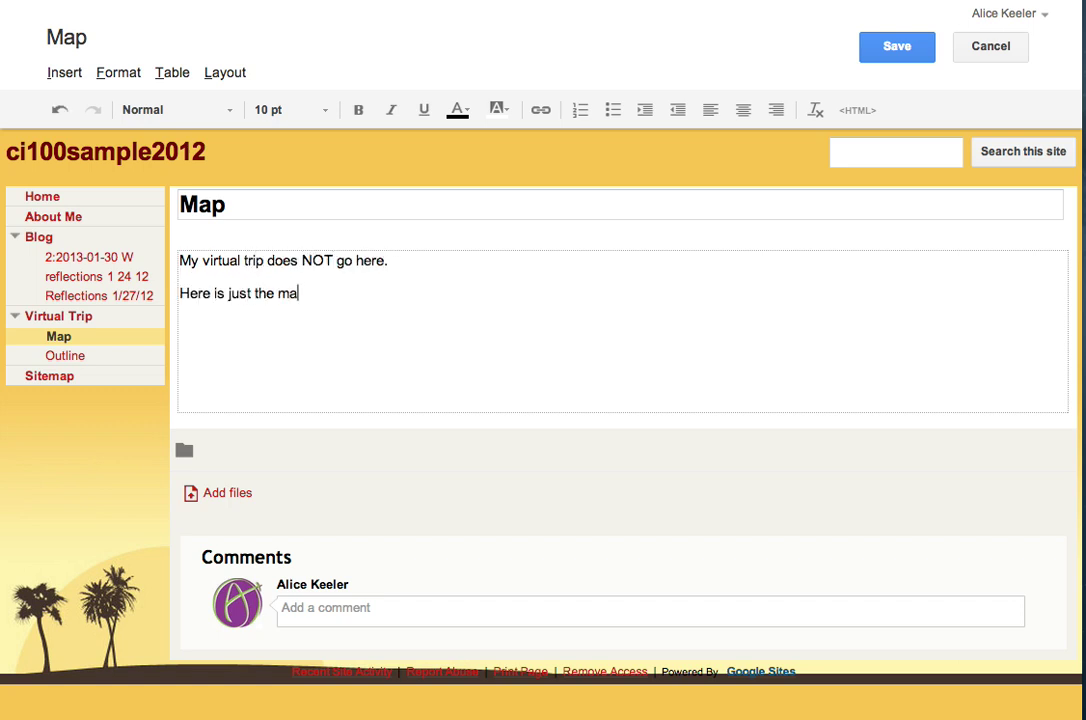
pyautogui.write('p so you can see that ')
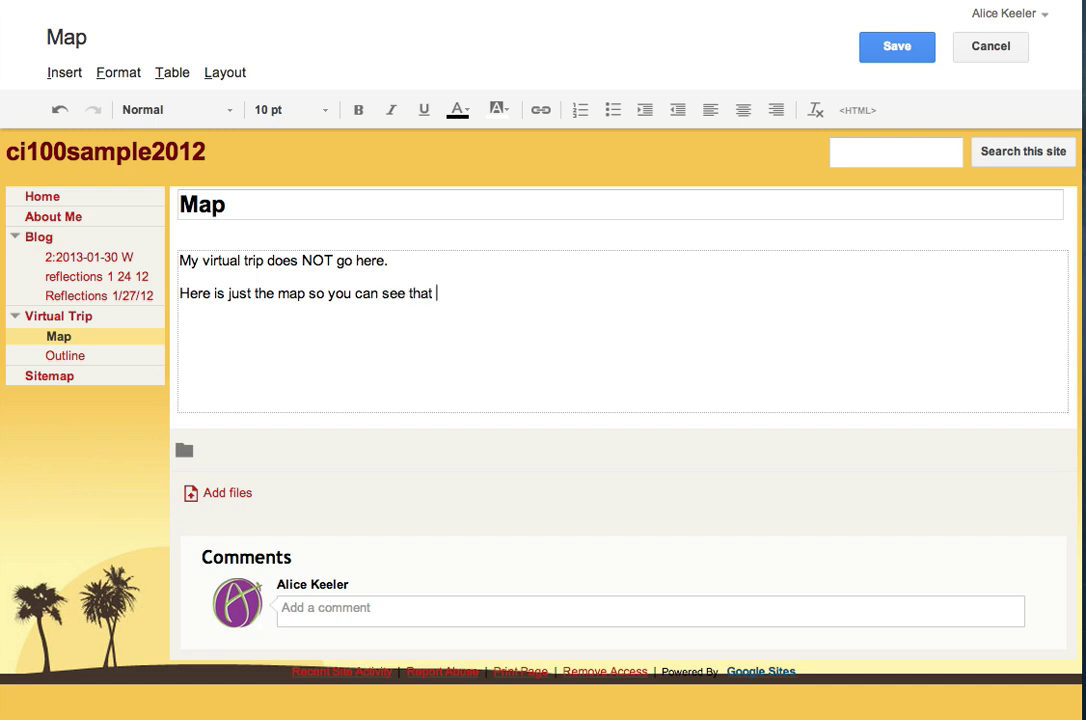
pyautogui.write('I am making progr')
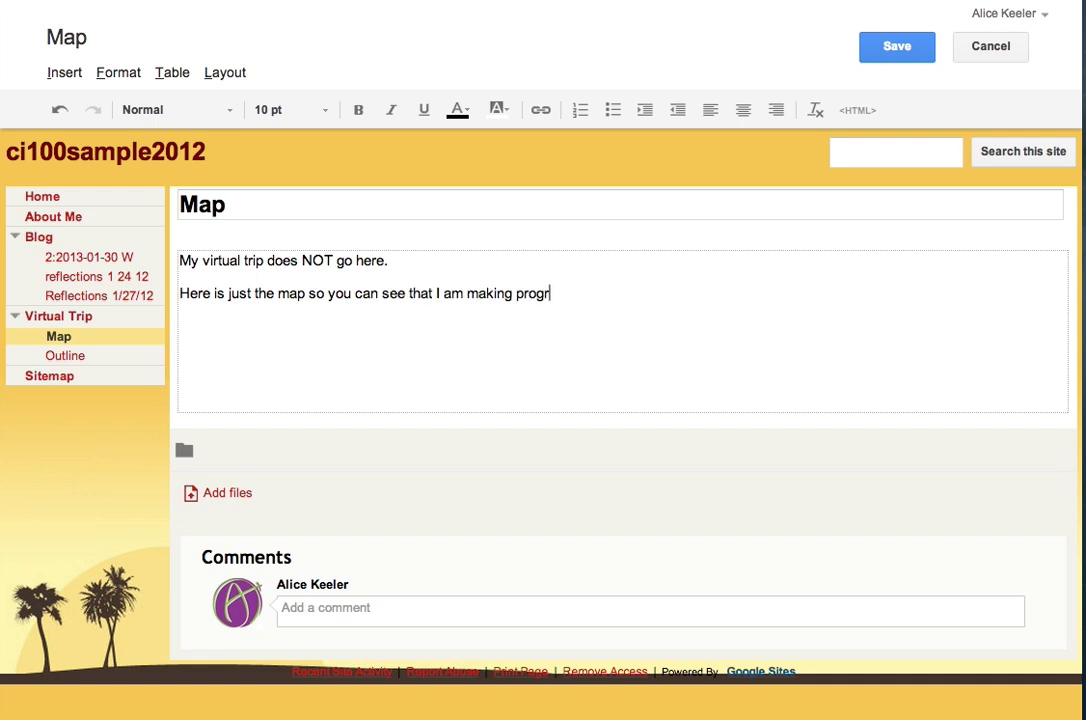
pyautogui.write('ess.')
pyautogui.press('Return')
# Insert the custom Google map "Pearl Harbor Virtual Trip Map" below the text with its default display settings and save the Map page
pyautogui.click(76, 70)
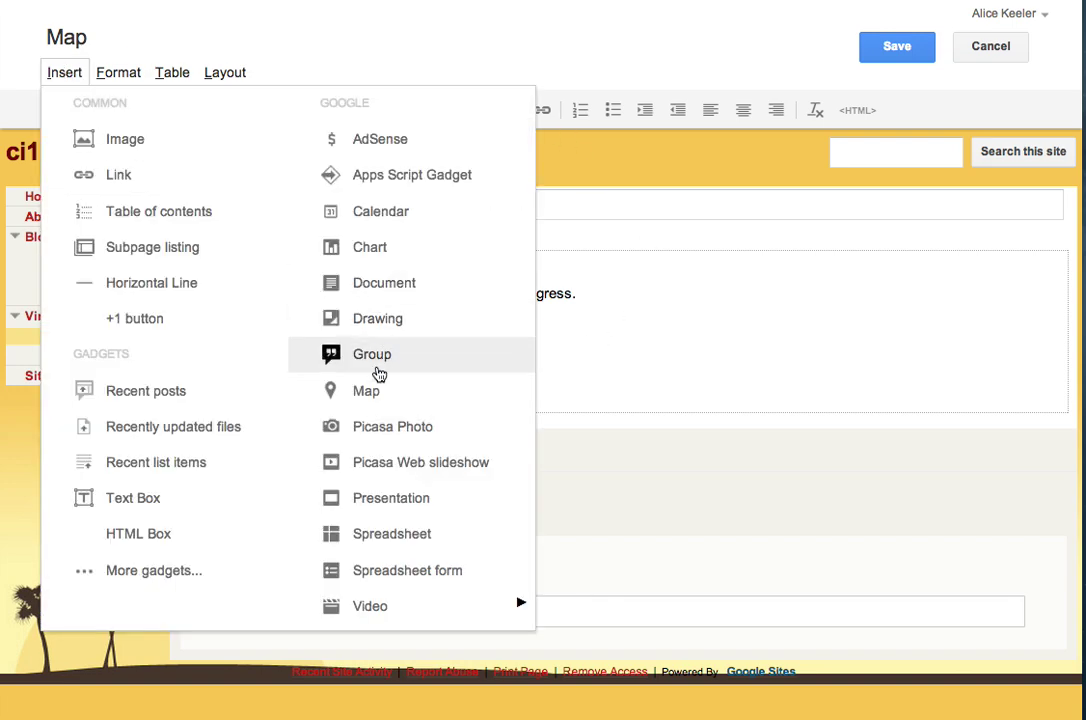
pyautogui.click(376, 390)
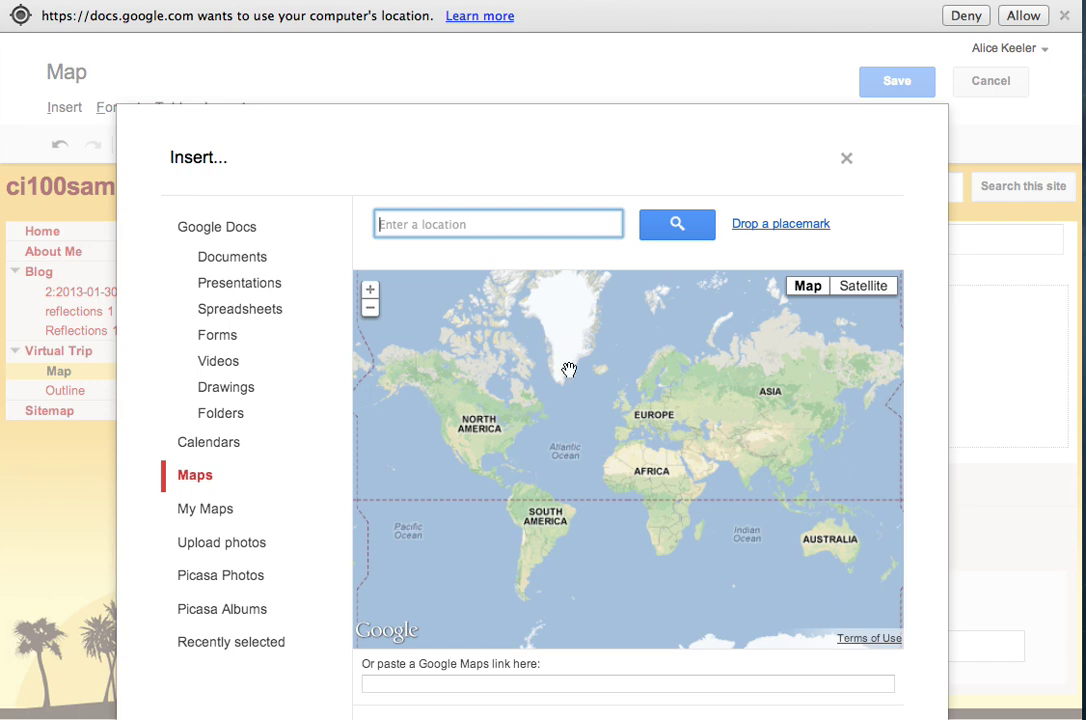
pyautogui.click(249, 511)
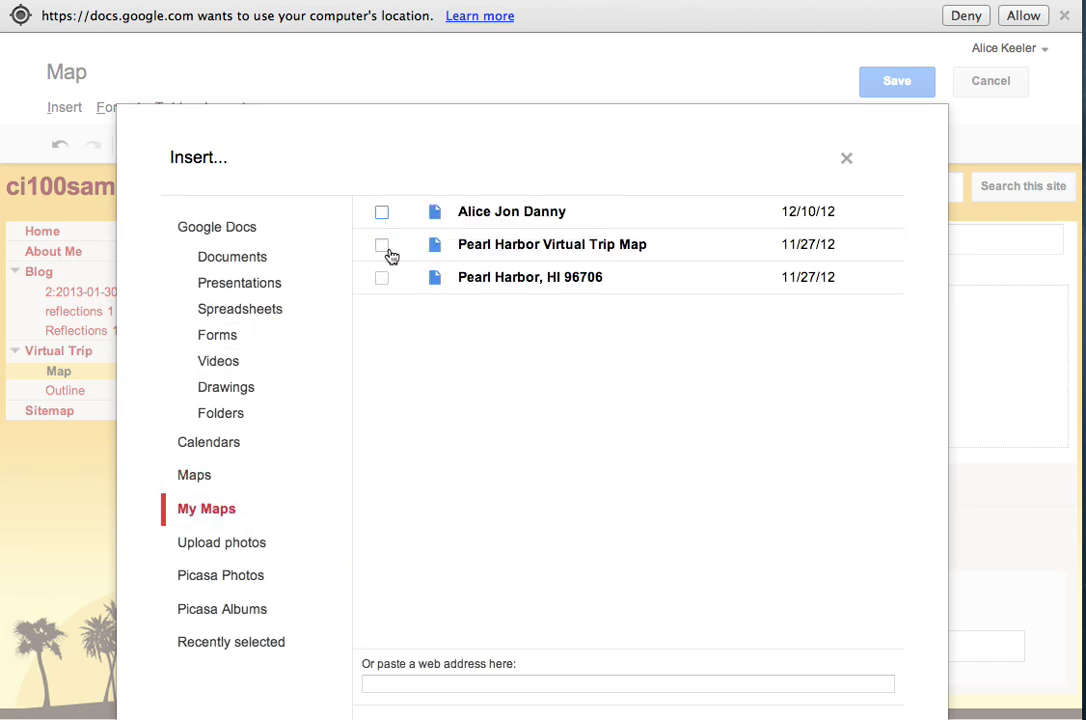
pyautogui.click(385, 247)
pyautogui.click(444, 714)
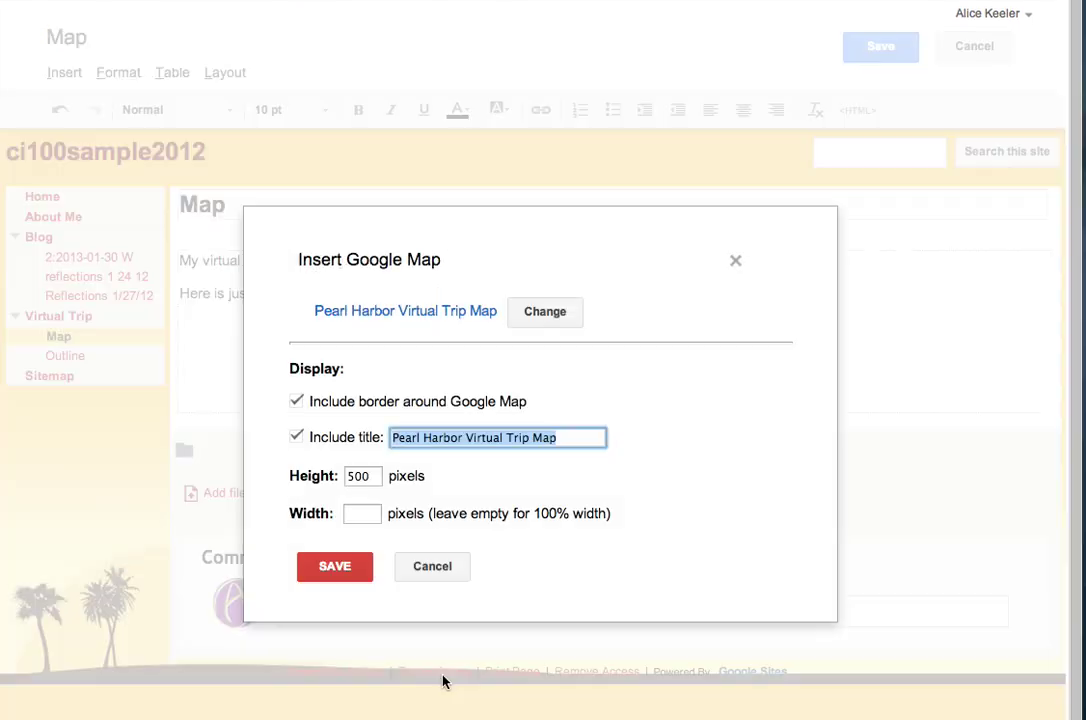
pyautogui.click(365, 571)
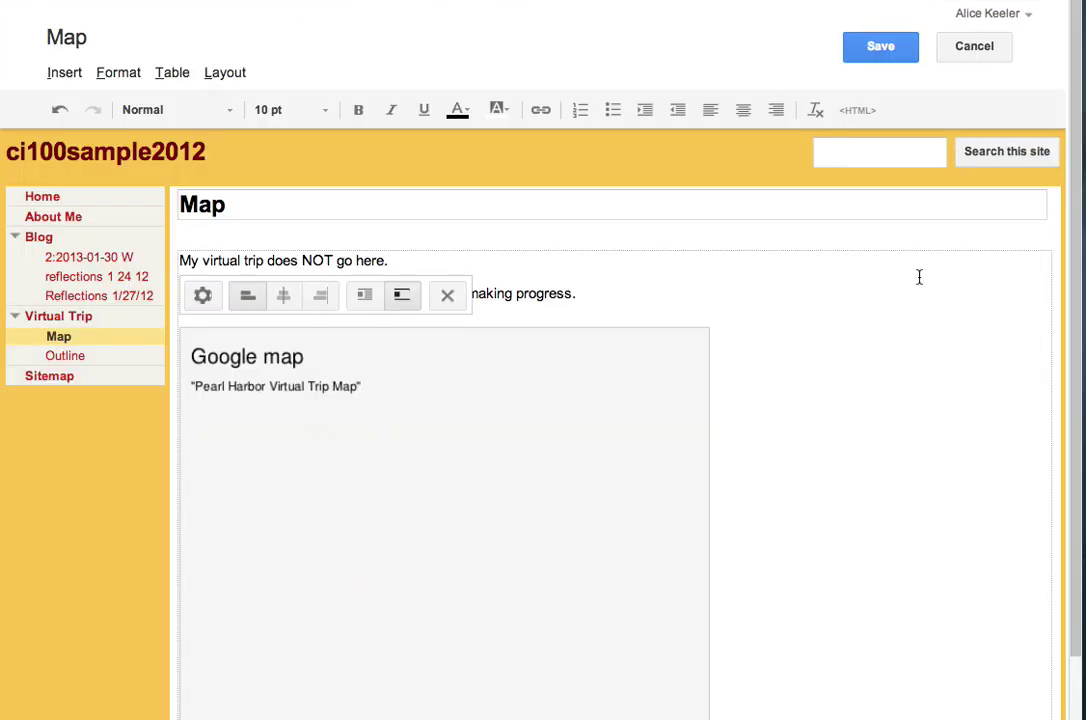
pyautogui.click(881, 50)
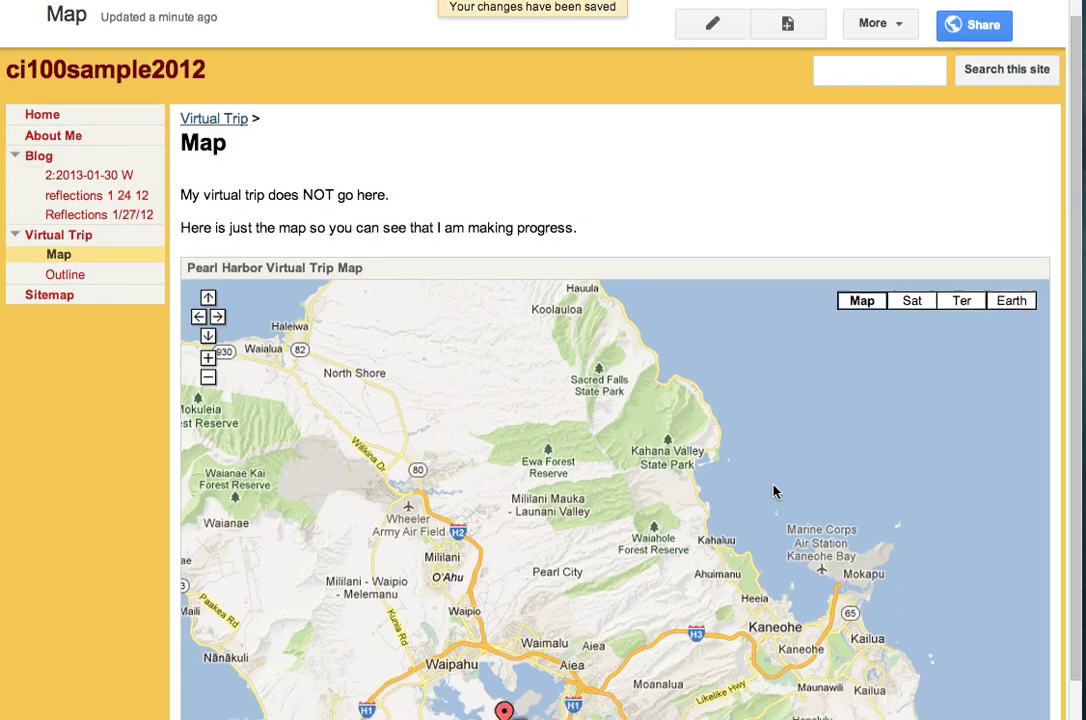
# Review the embedded map on the saved page, and collapse and re-expand the Virtual Trip subpages in the site navigation
pyautogui.scroll(-4, 773, 491)
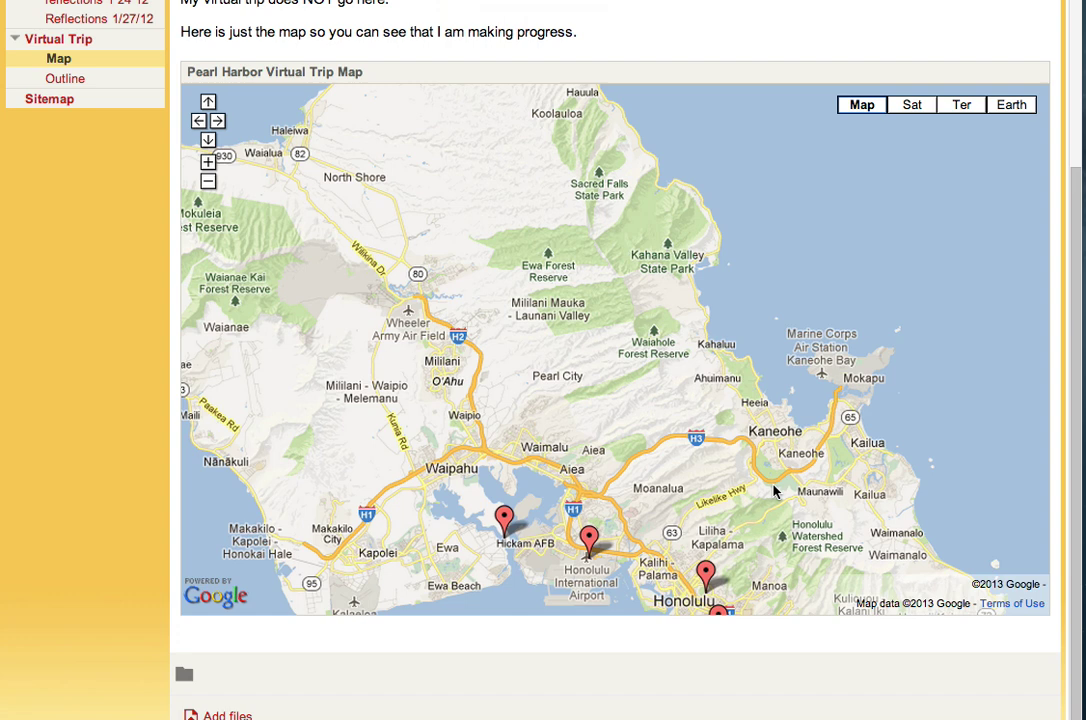
pyautogui.scroll(1, 773, 490)
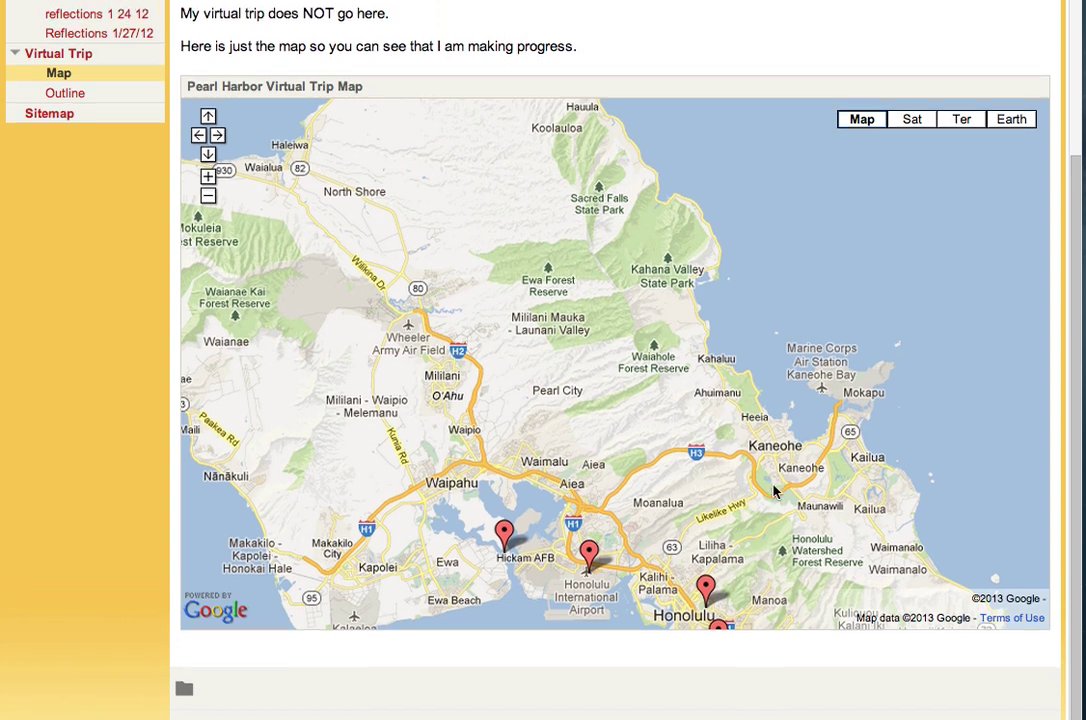
pyautogui.scroll(1, 773, 490)
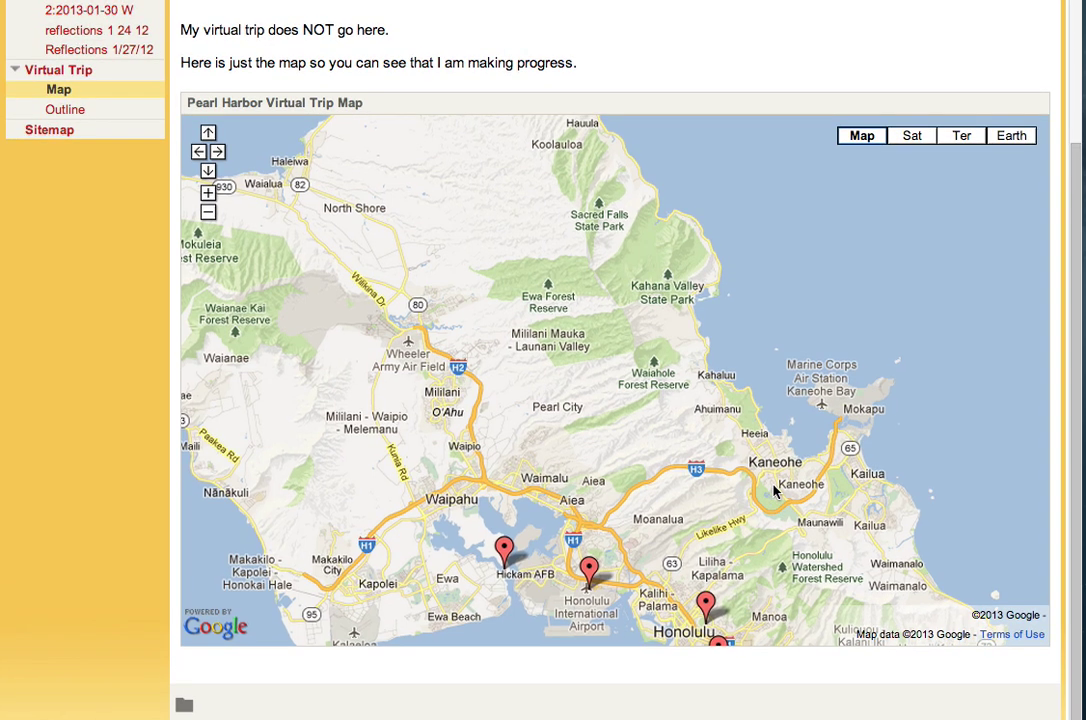
pyautogui.scroll(10, 773, 490)
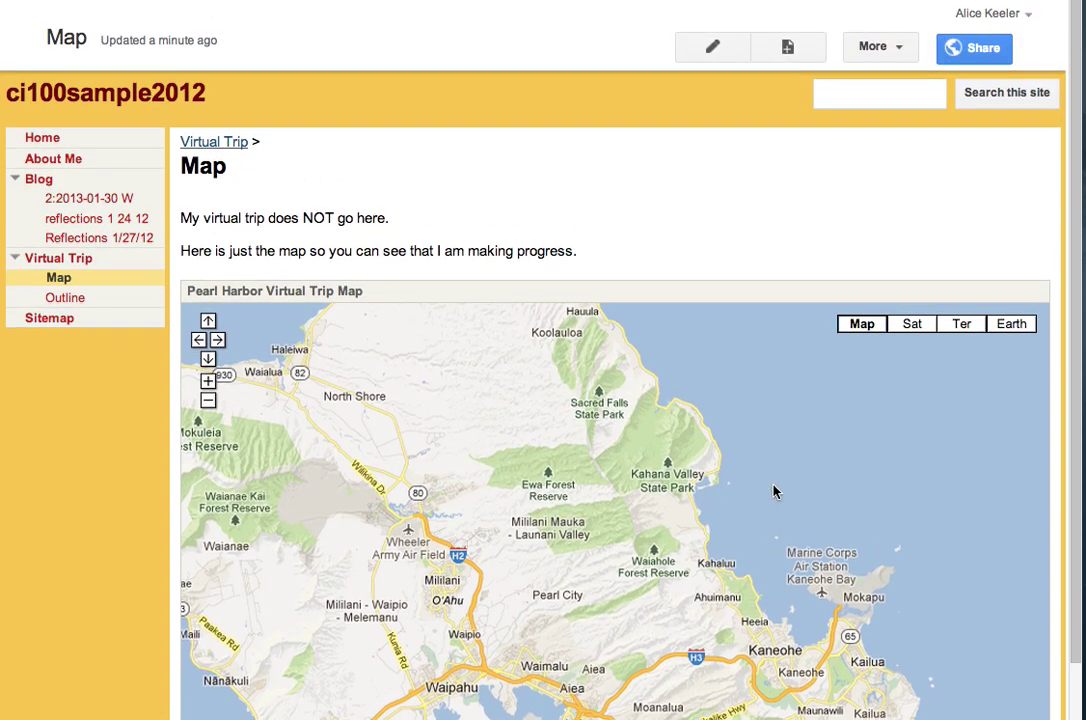
pyautogui.click(15, 258)
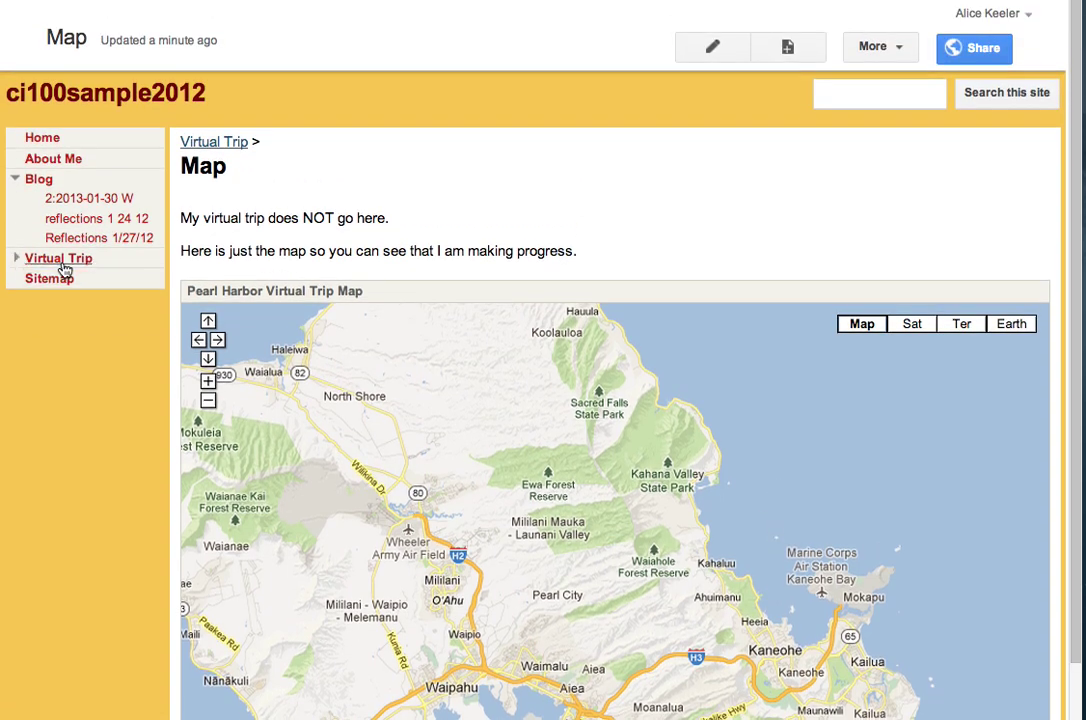
pyautogui.click(17, 259)
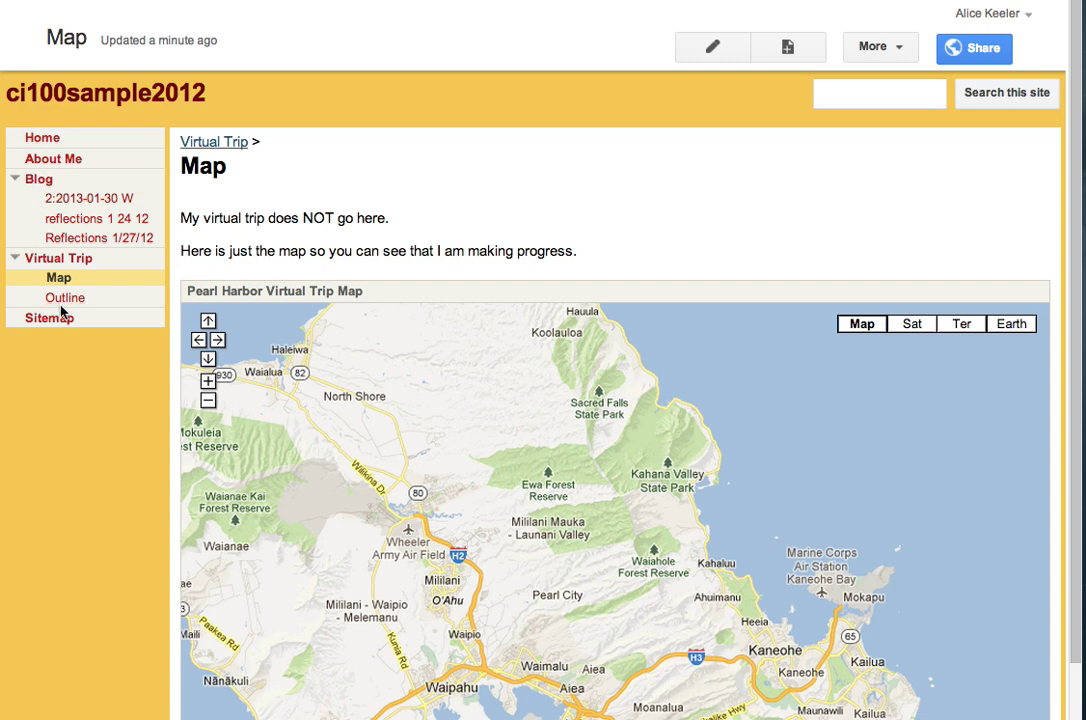